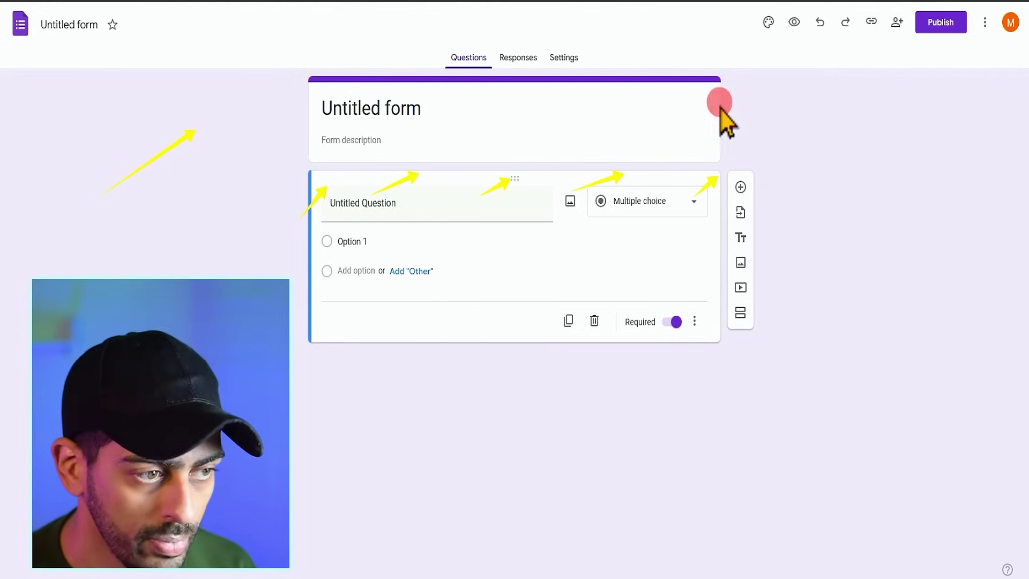
pyautogui.click(770, 26)
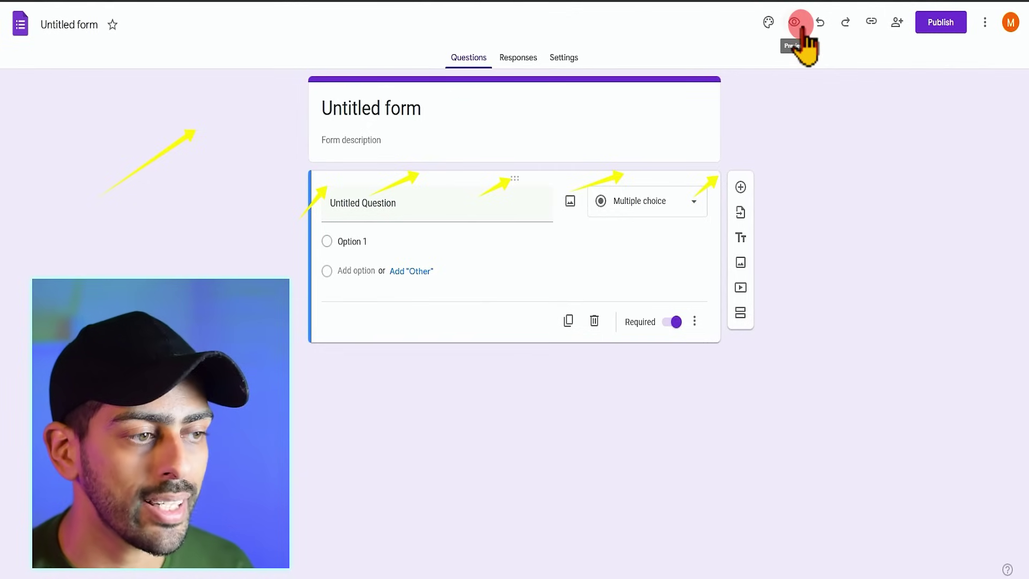
pyautogui.click(794, 24)
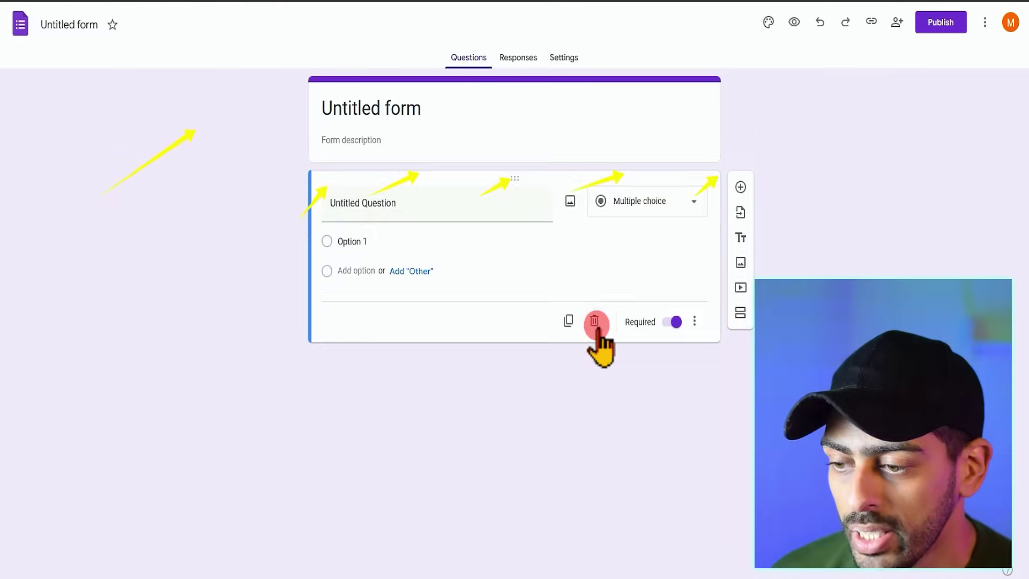
# Delete the default untitled question and set the form title to "طلب منتج".
pyautogui.click(595, 322)
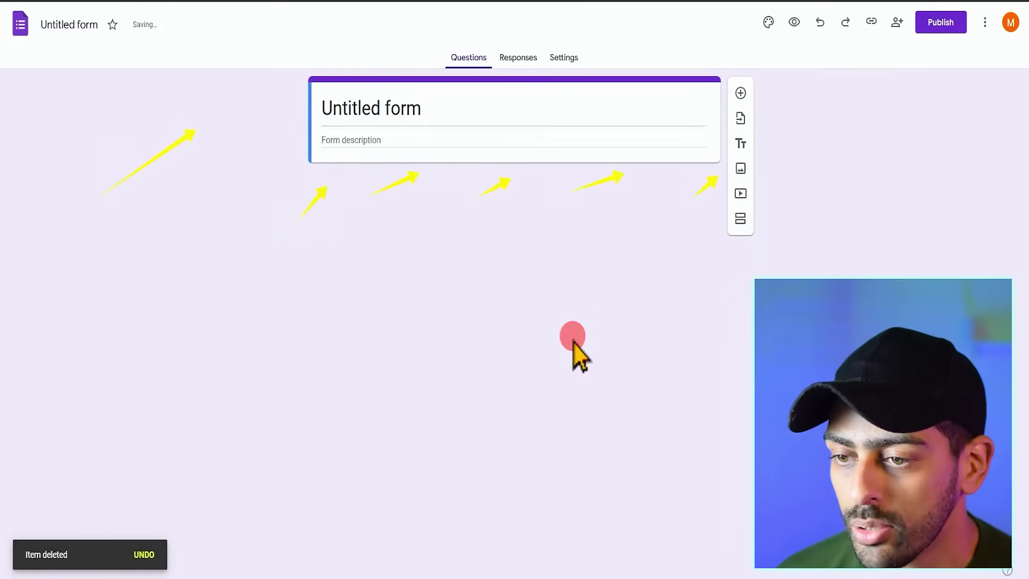
pyautogui.tripleClick(475, 121)
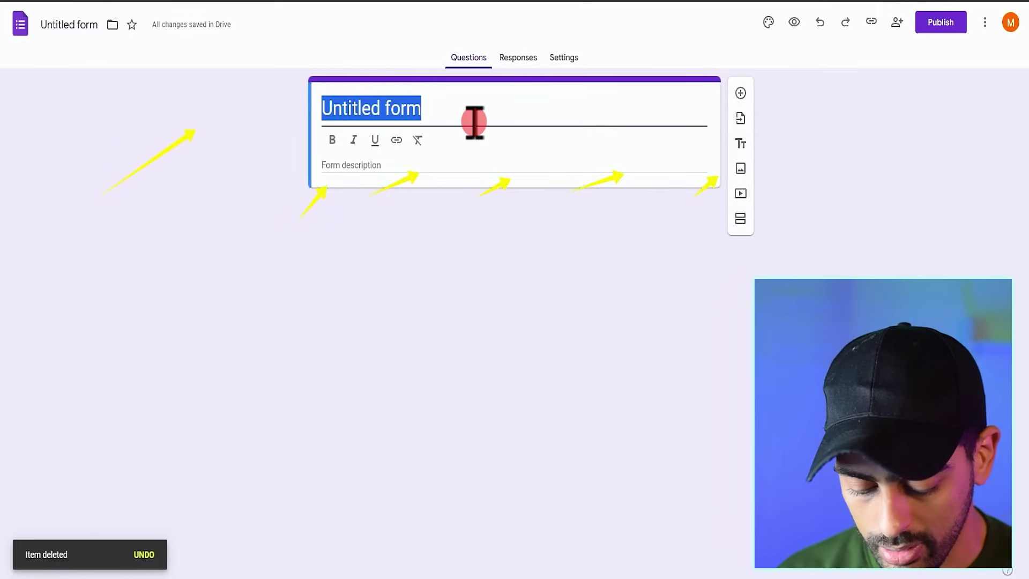
pyautogui.write('طلب منتج')
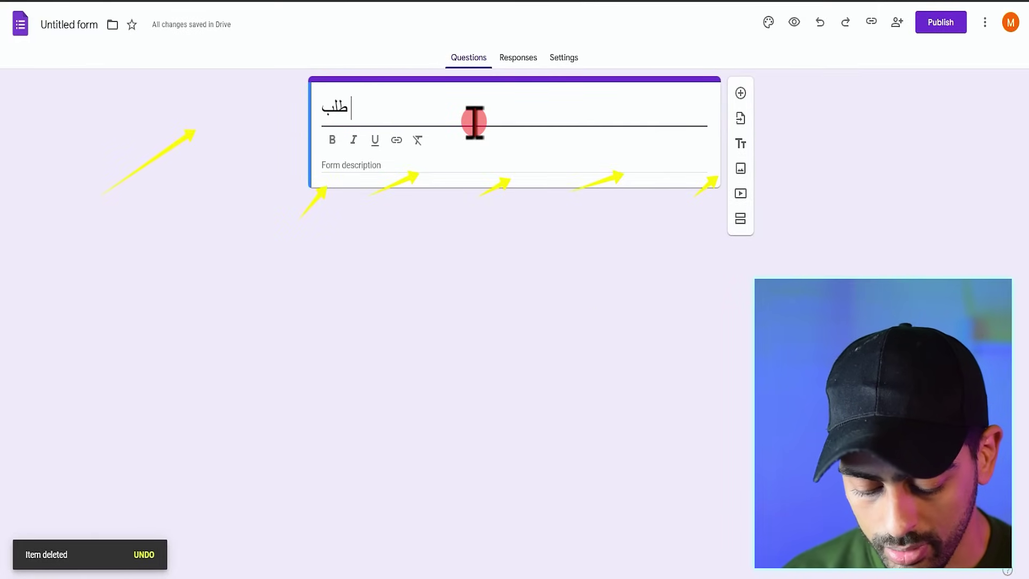
pyautogui.click(514, 165)
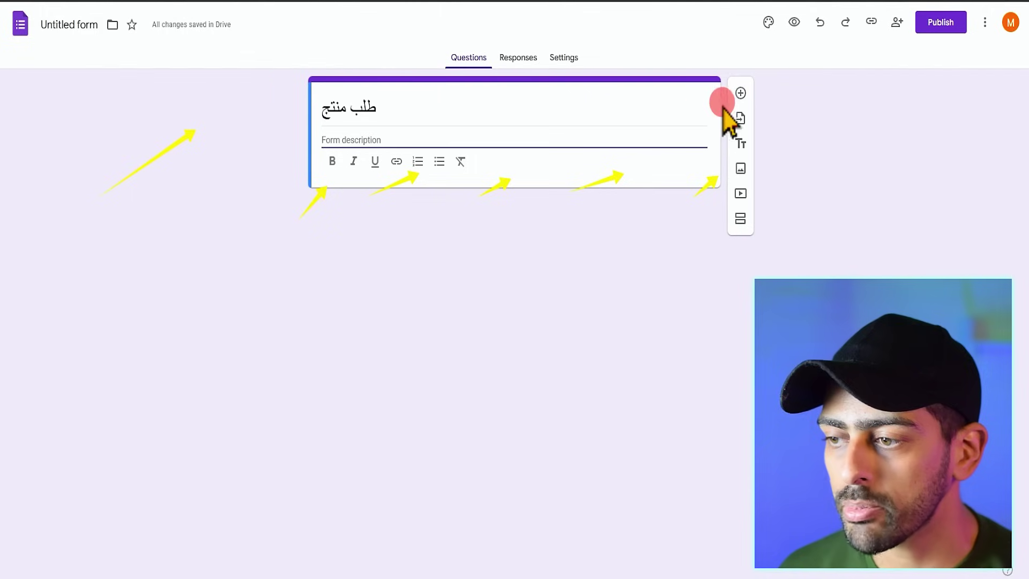
# Add a required short-answer question titled "الاسم" below the form header.
pyautogui.click(740, 94)
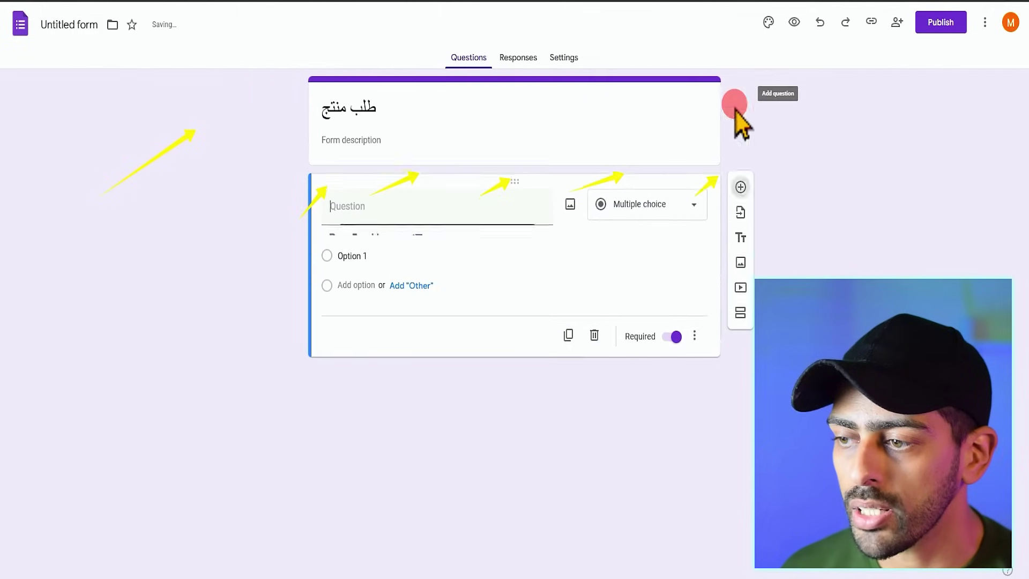
pyautogui.click(639, 204)
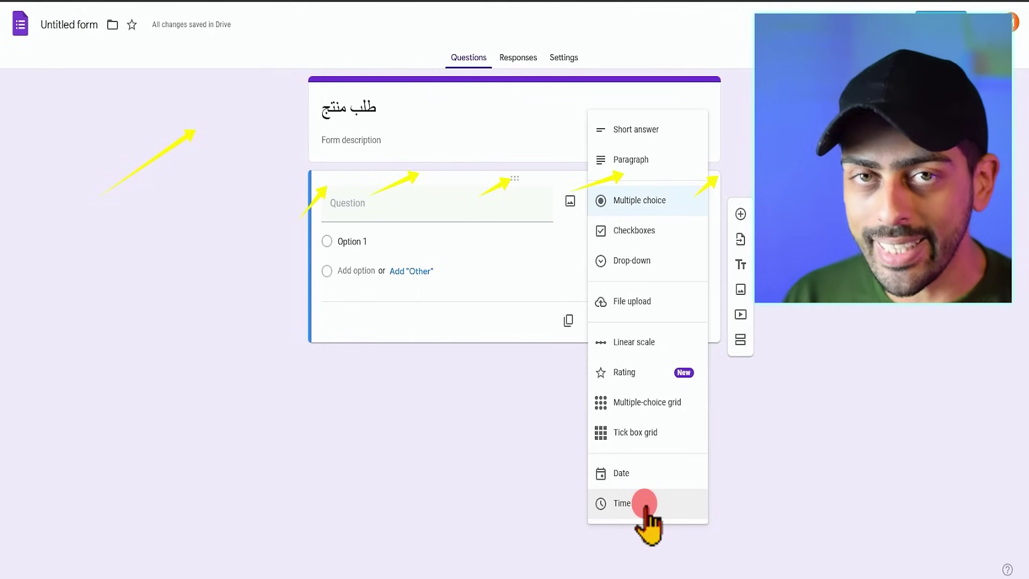
pyautogui.click(515, 58)
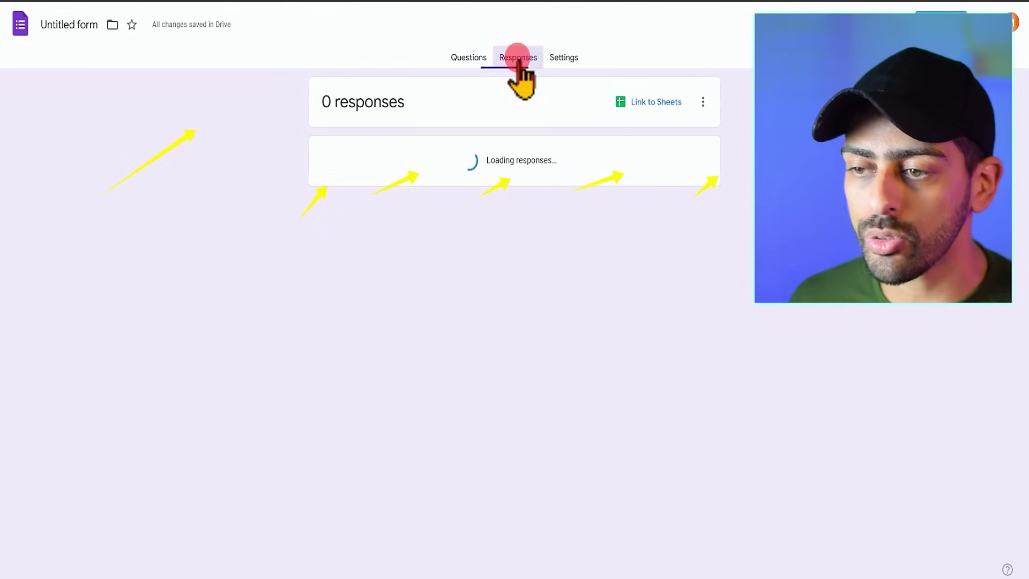
pyautogui.click(473, 57)
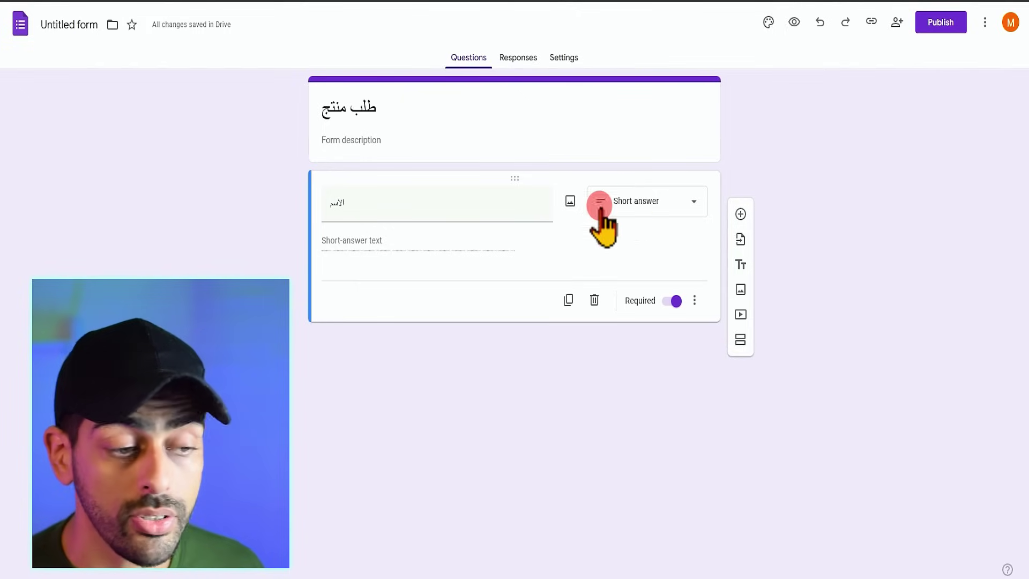
pyautogui.click(476, 200)
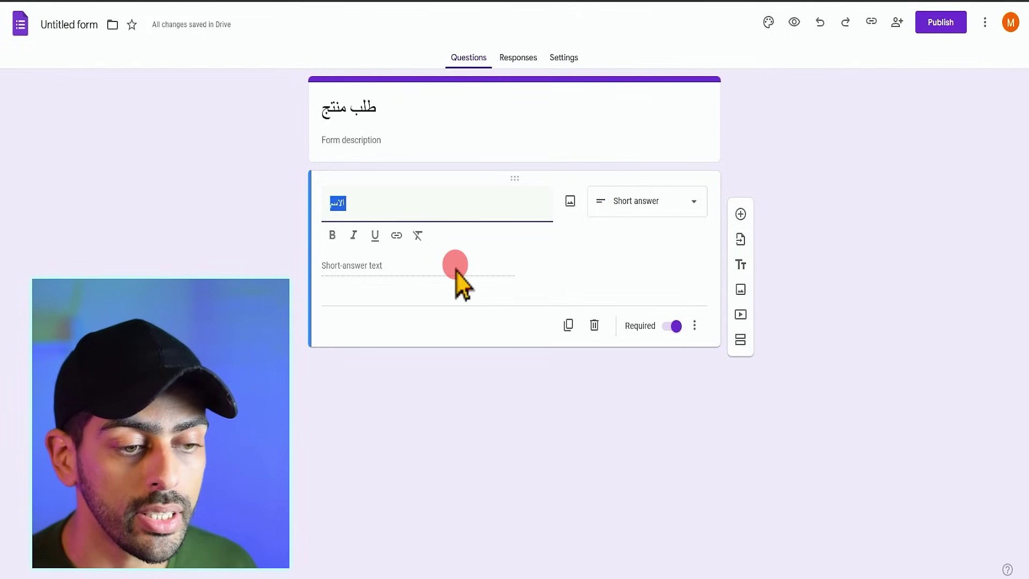
# Add a second required short-answer question titled "رقم الموبايل".
pyautogui.click(742, 214)
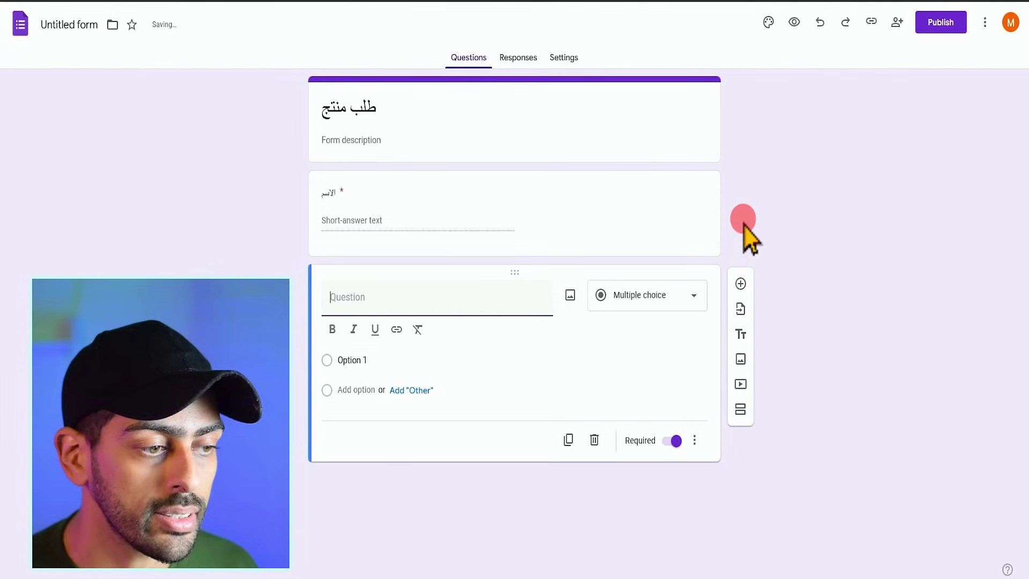
pyautogui.click(665, 296)
pyautogui.click(657, 179)
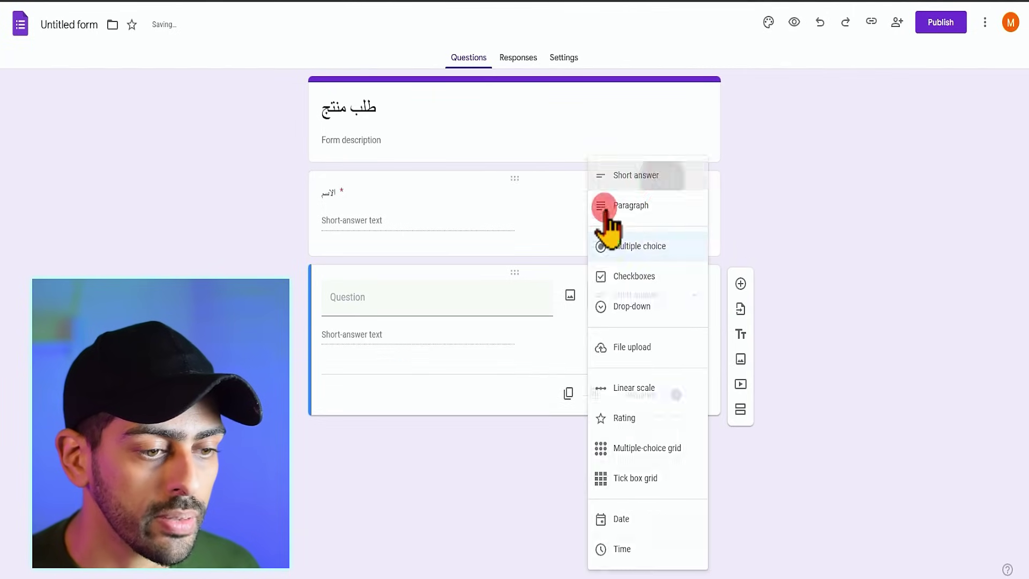
pyautogui.click(469, 292)
pyautogui.write('رقم الموبايل')
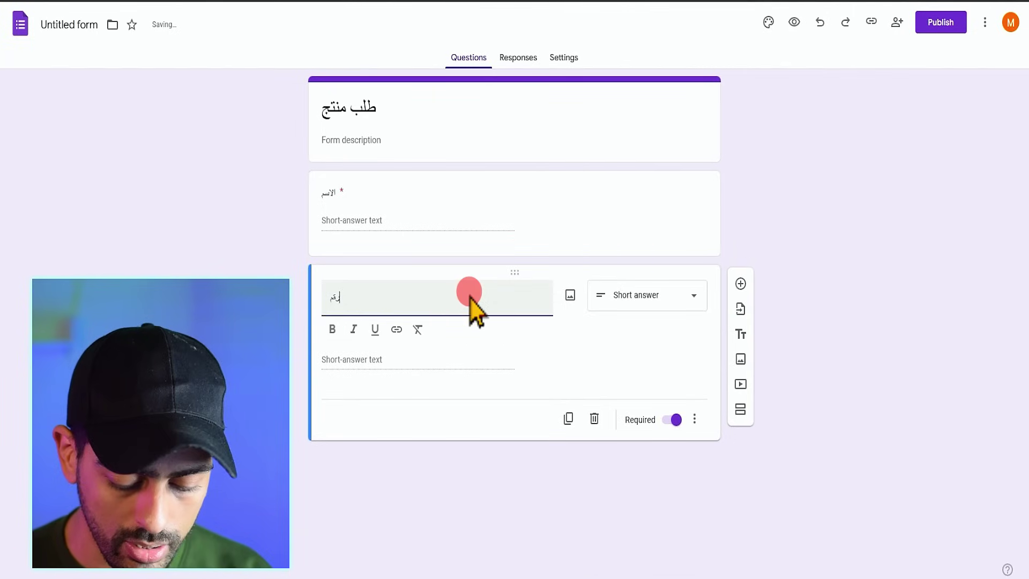
# Add a required multiple-choice question titled "الجنس" below the mobile number question.
pyautogui.click(740, 284)
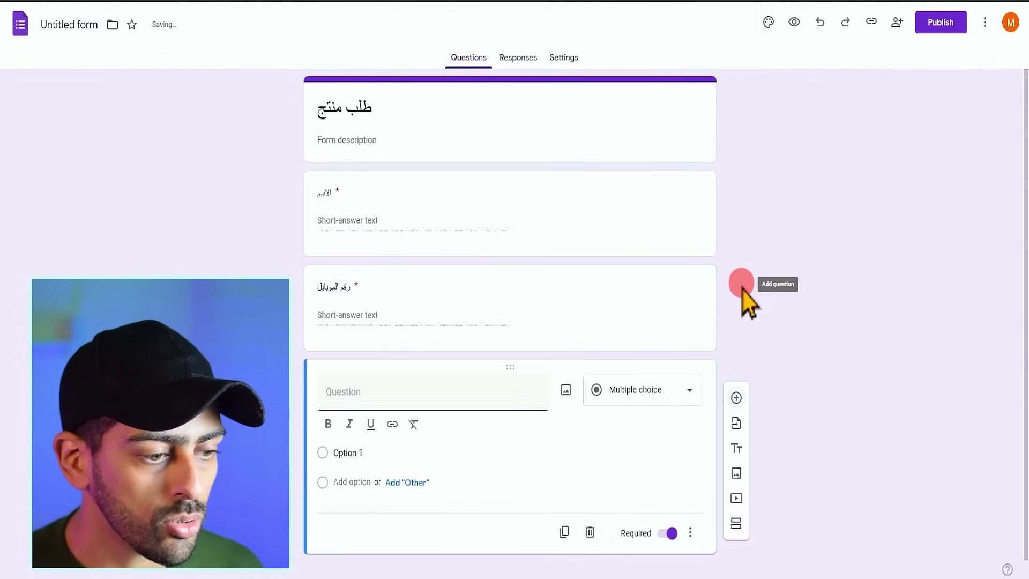
pyautogui.click(692, 373)
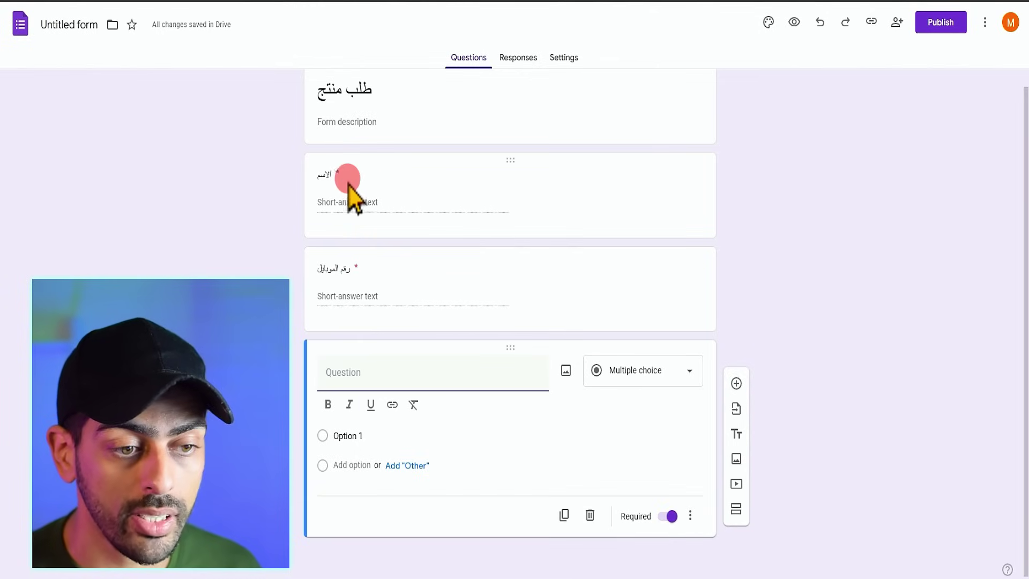
pyautogui.click(672, 516)
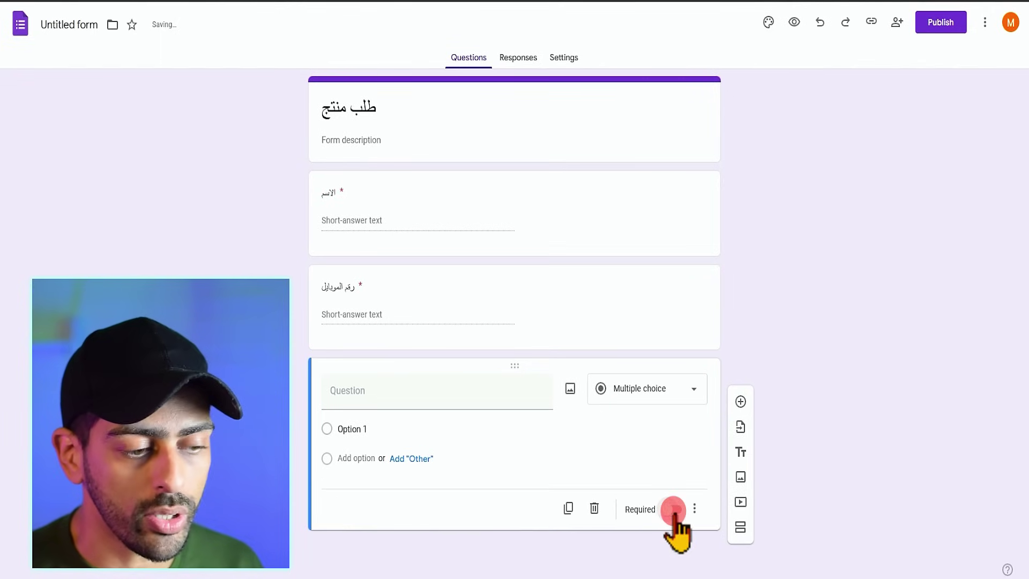
pyautogui.click(690, 387)
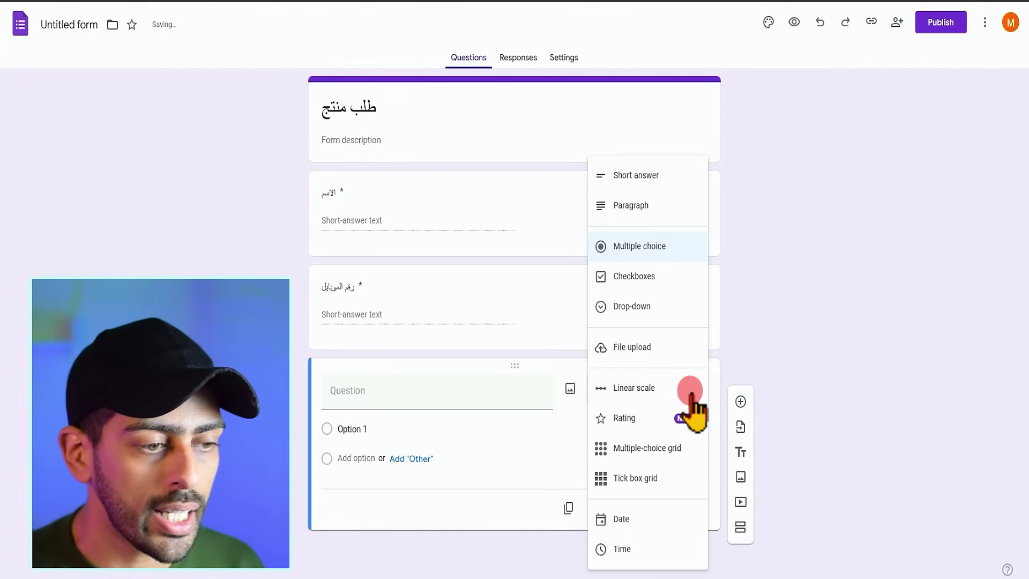
pyautogui.click(679, 246)
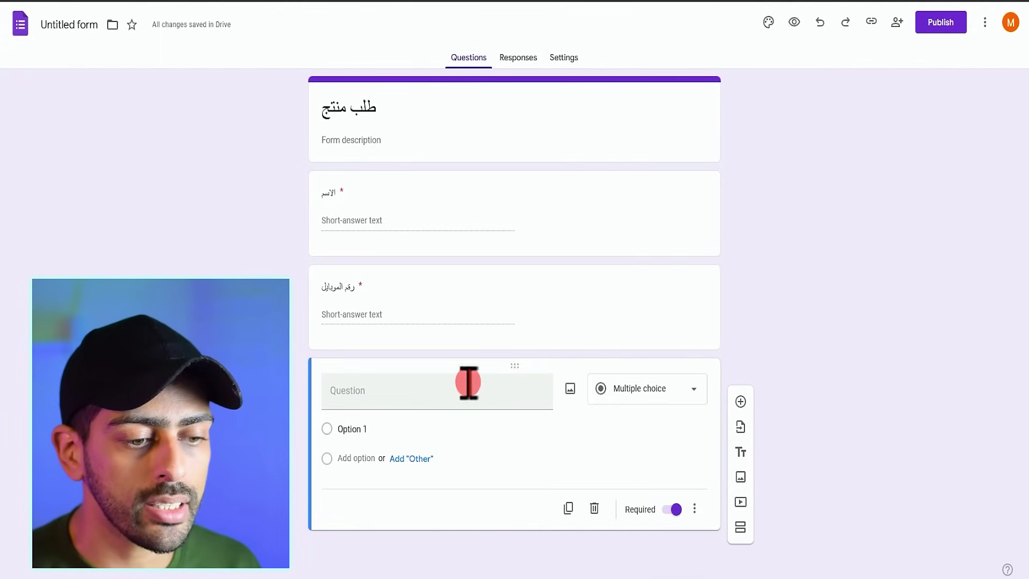
pyautogui.click(458, 402)
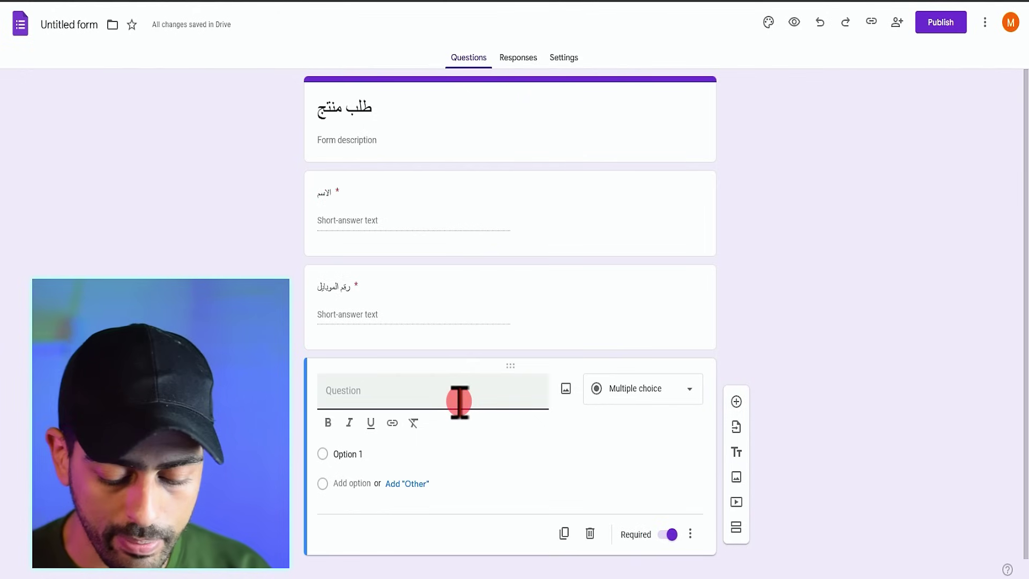
pyautogui.write('الجنس')
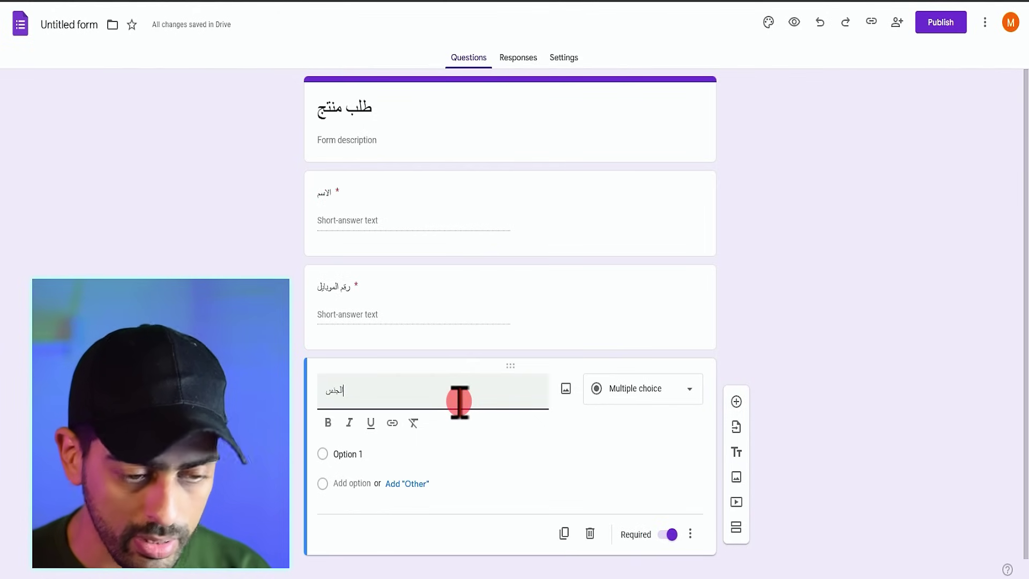
# Give the "الجنس" question the options "ذكر" and "أنثى", without an "Other" choice.
pyautogui.click(355, 454)
pyautogui.write('ذكر')
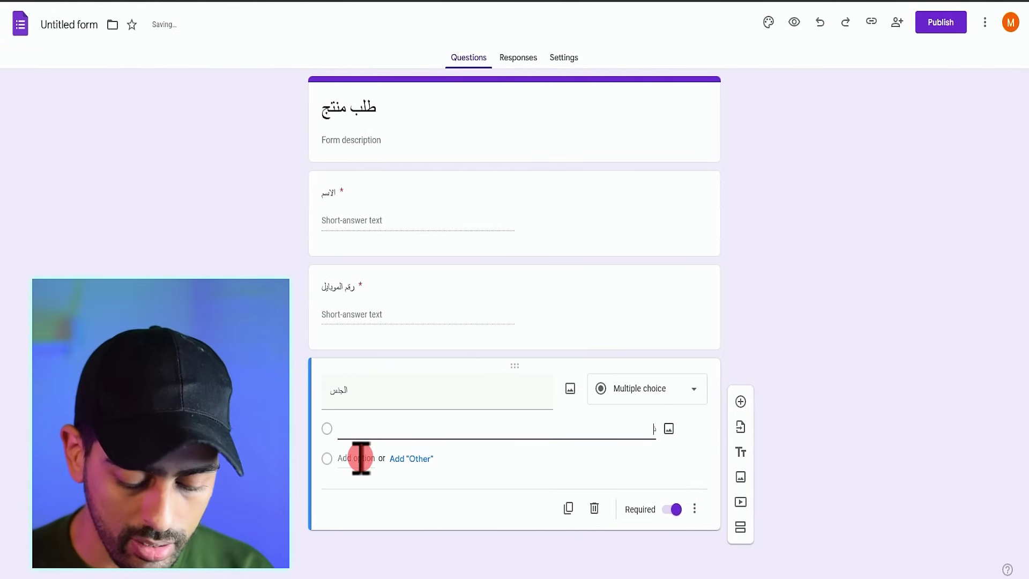
pyautogui.click(407, 483)
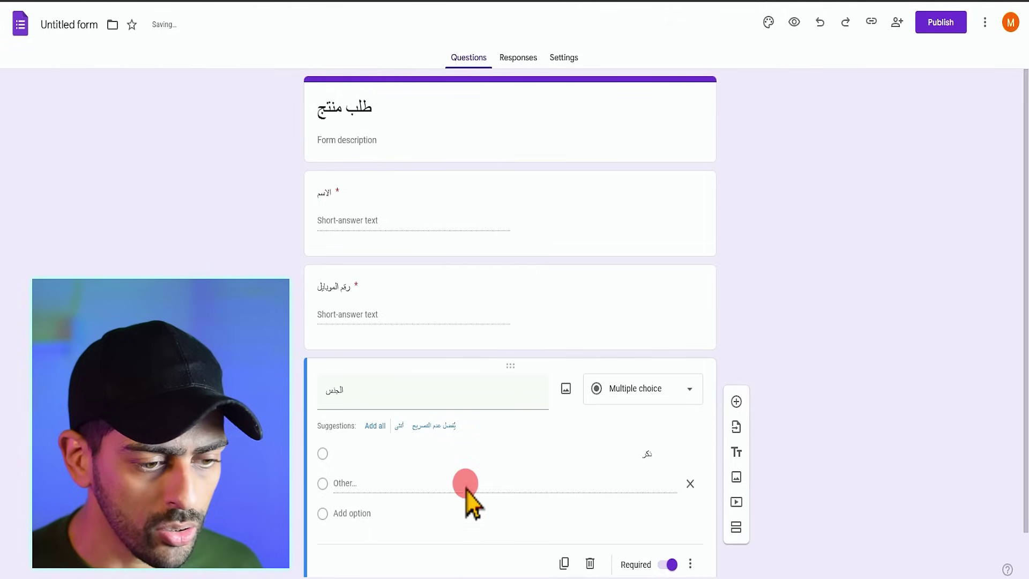
pyautogui.click(351, 514)
pyautogui.write('أنثى')
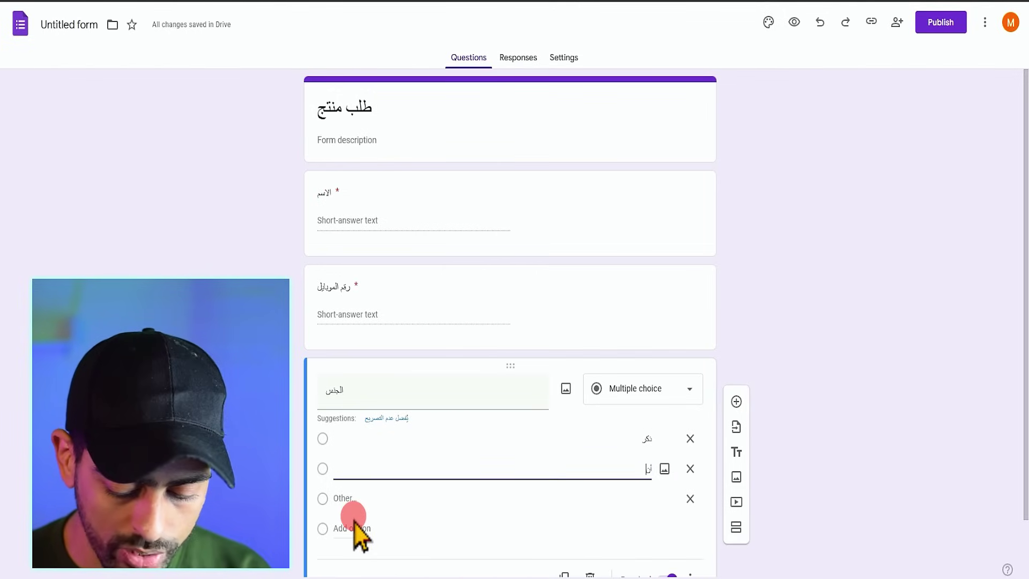
pyautogui.click(690, 498)
pyautogui.click(590, 468)
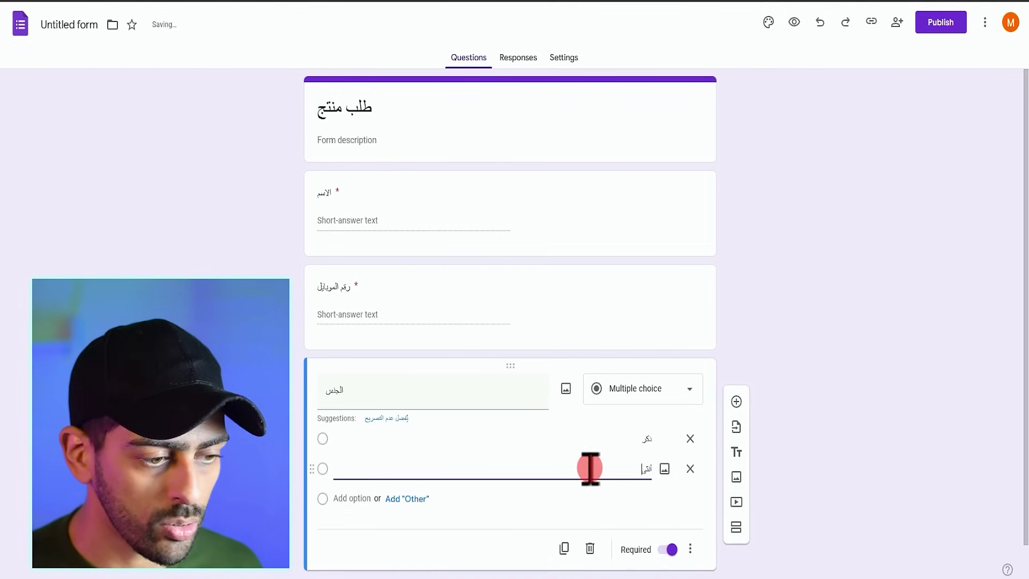
pyautogui.click(665, 470)
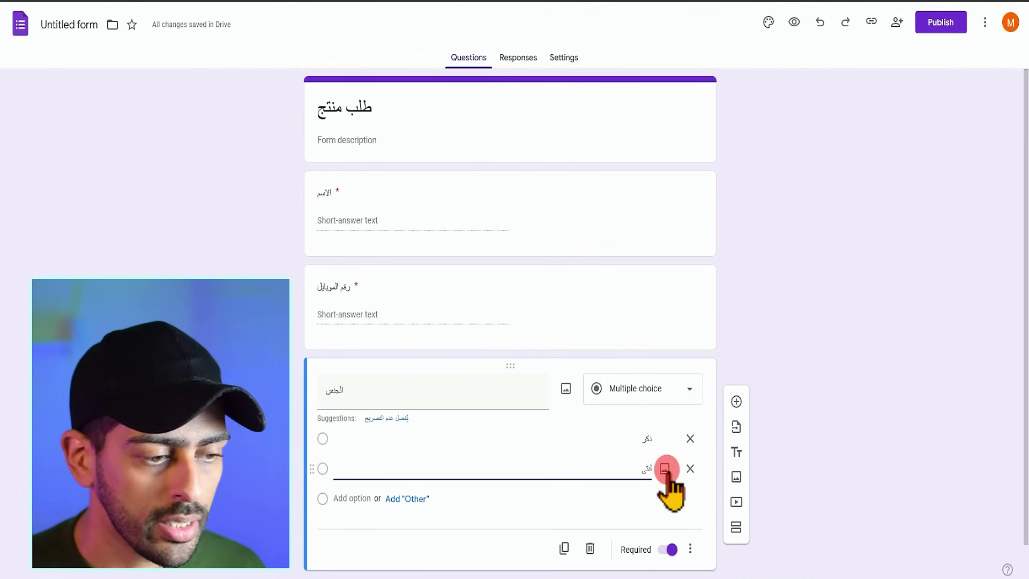
# Add a required checkboxes question titled "المطلوب" below the "الجنس" question.
pyautogui.scroll(-1, 665, 469)
pyautogui.click(736, 368)
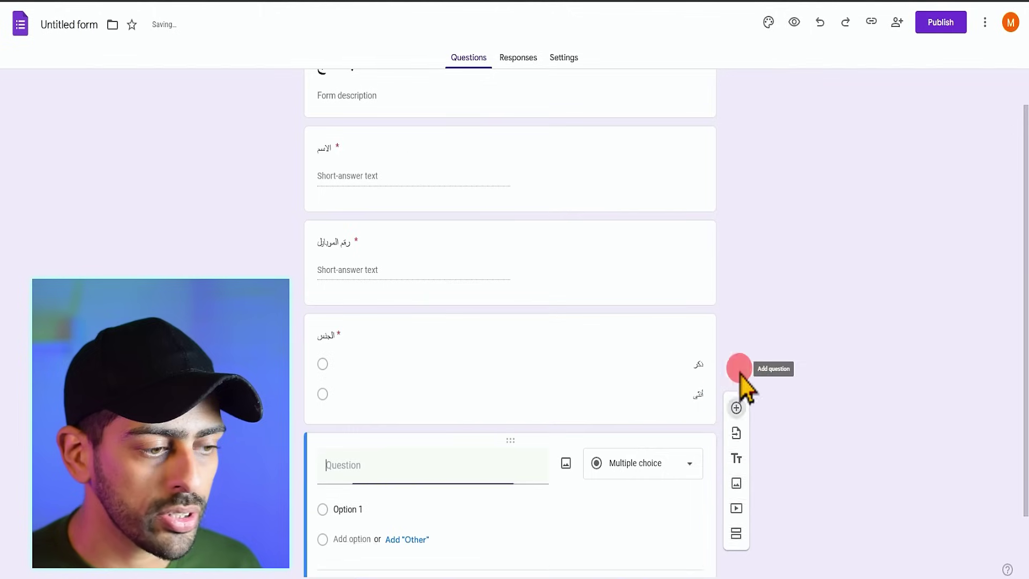
pyautogui.click(690, 461)
pyautogui.scroll(-1, 750, 407)
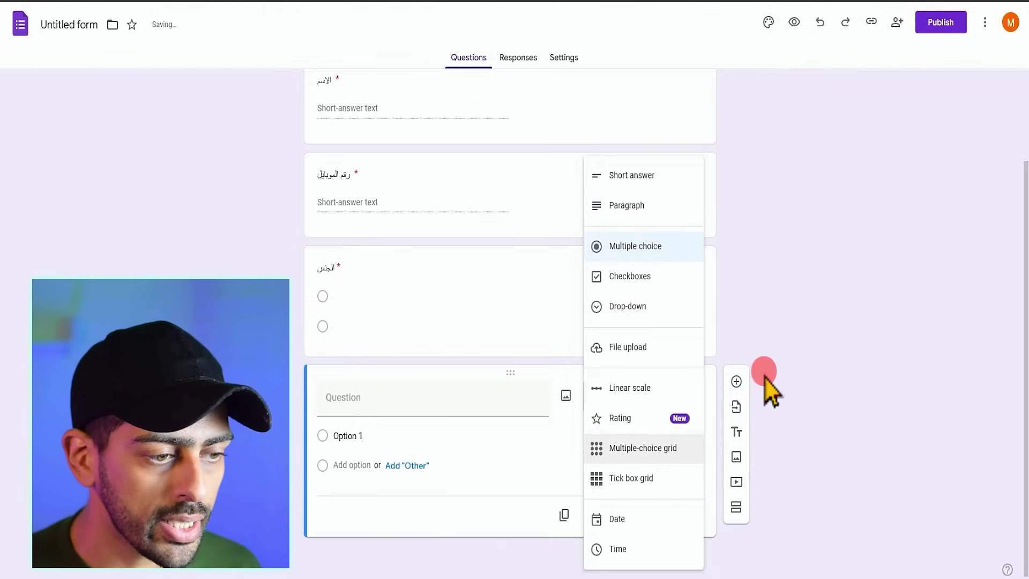
pyautogui.click(663, 284)
pyautogui.click(446, 406)
pyautogui.write('تي شيرت')
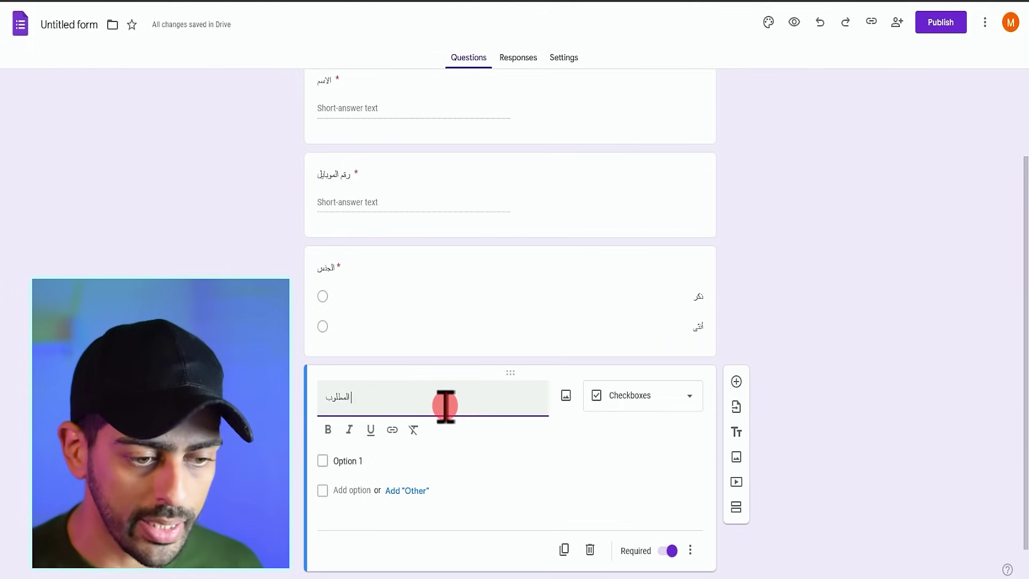
# Give the "المطلوب" question the options "اعلانات", "ادارة صفحة" and "مونتاج فيديو", plus an "Other" choice.
pyautogui.click(349, 461)
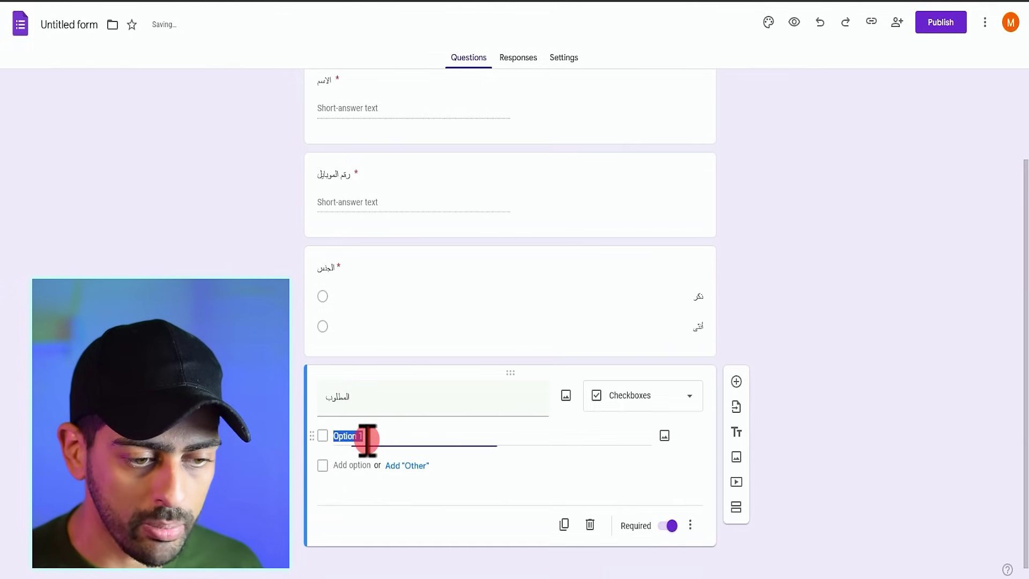
pyautogui.write('ات')
pyautogui.press('Return')
pyautogui.write('اد')
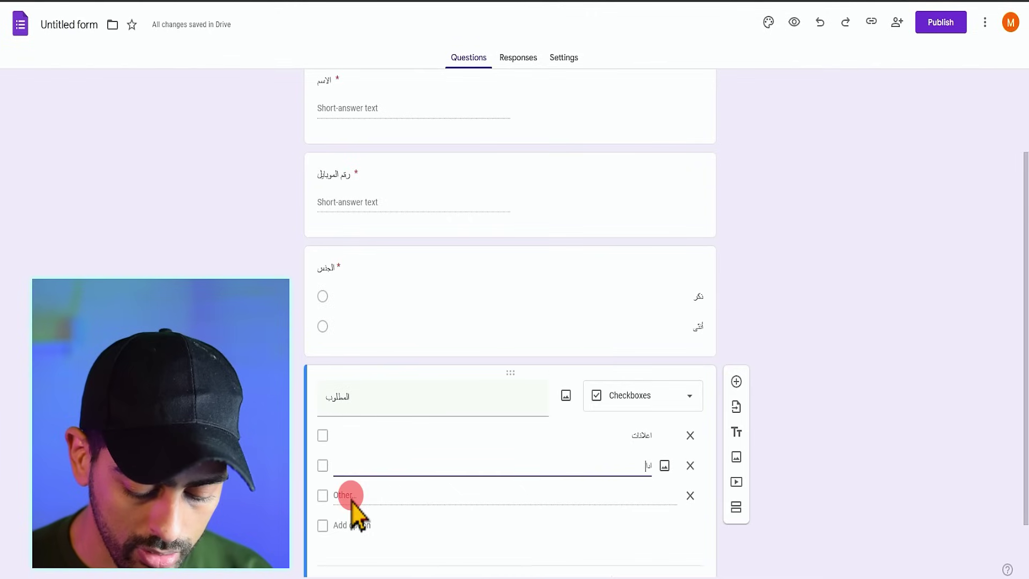
pyautogui.write('ارة صفحة')
pyautogui.click(355, 525)
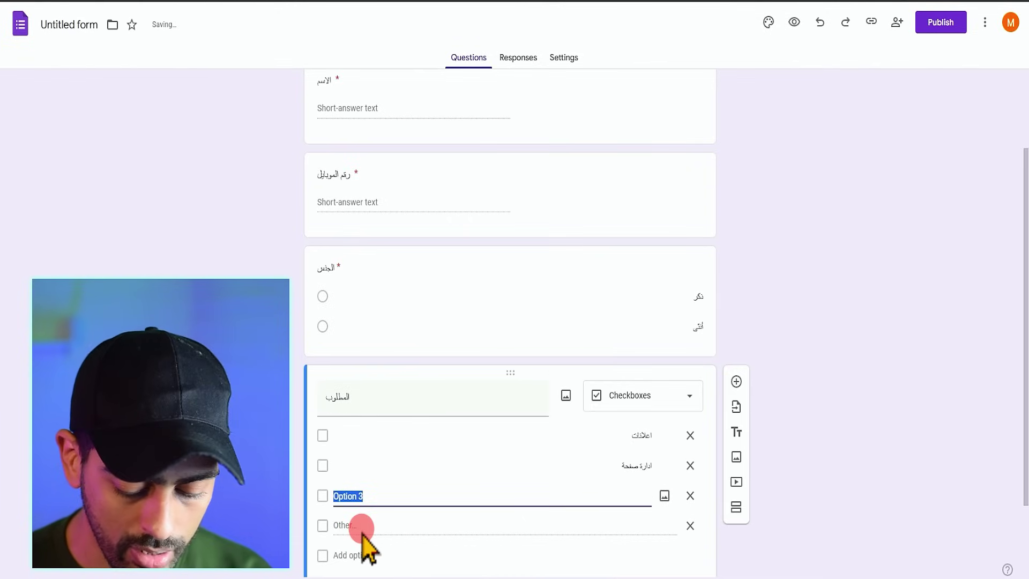
pyautogui.click(818, 481)
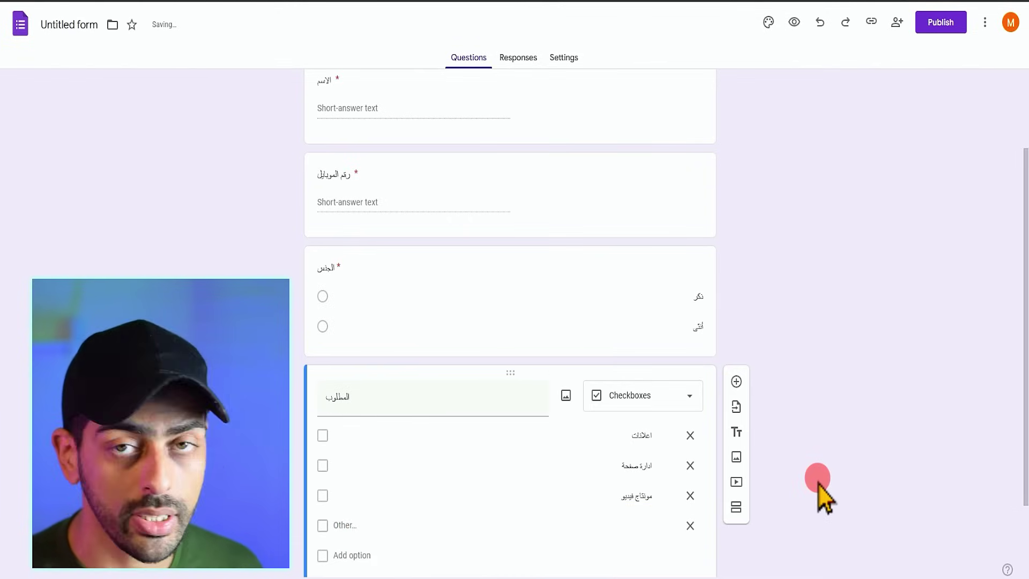
# Add a required drop-down question below the "المطلوب" question.
pyautogui.scroll(-2, 818, 482)
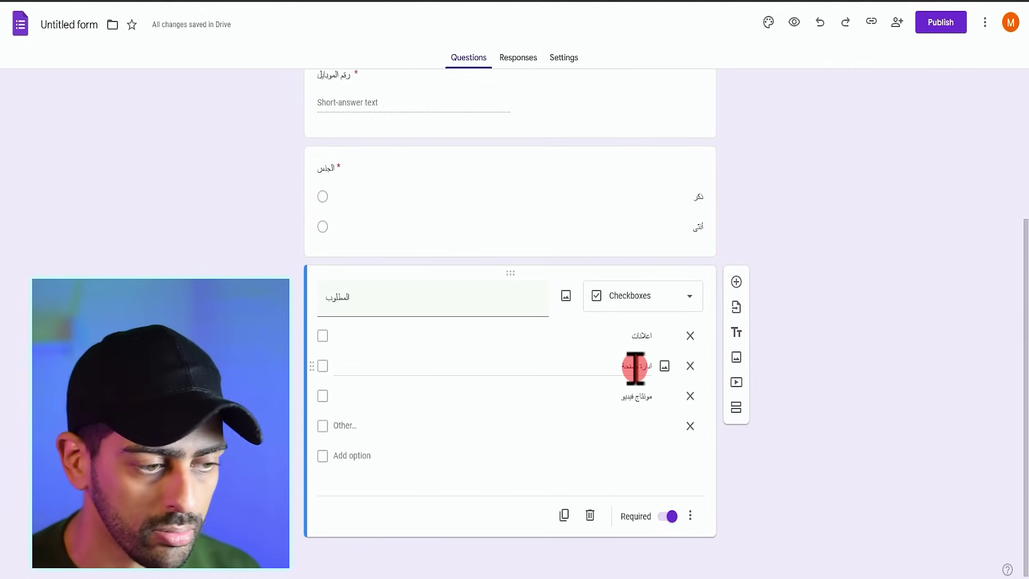
pyautogui.click(736, 281)
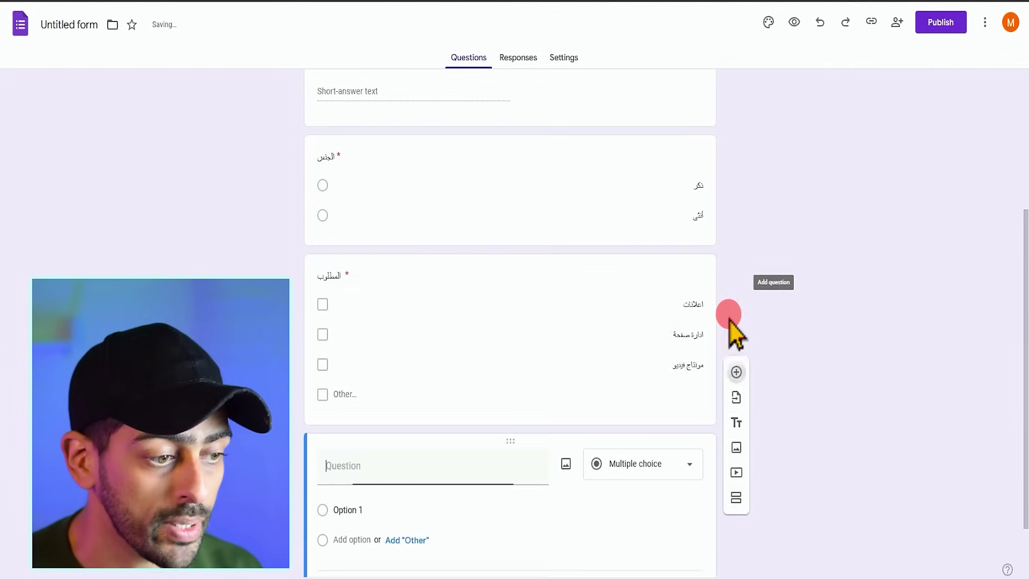
pyautogui.click(693, 369)
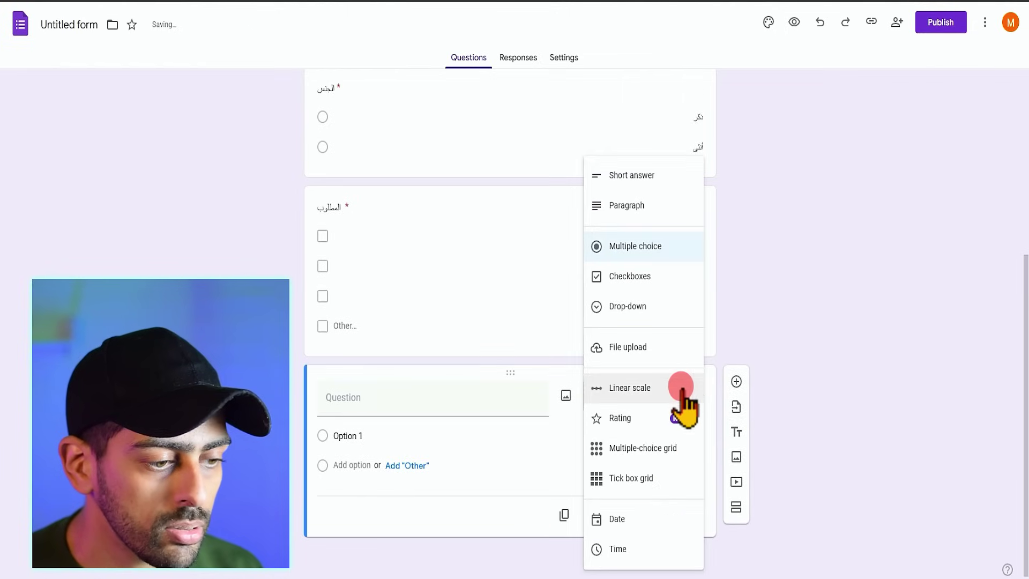
pyautogui.click(655, 305)
# Give the new drop-down question the options 1, 2 and 3, and title it "عدد الايام".
pyautogui.click(359, 435)
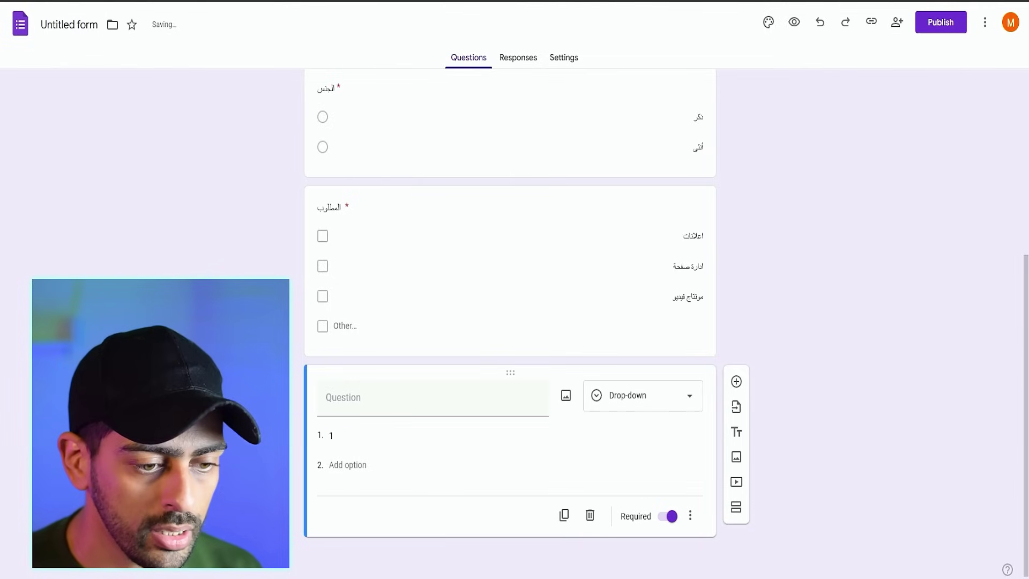
pyautogui.click(348, 464)
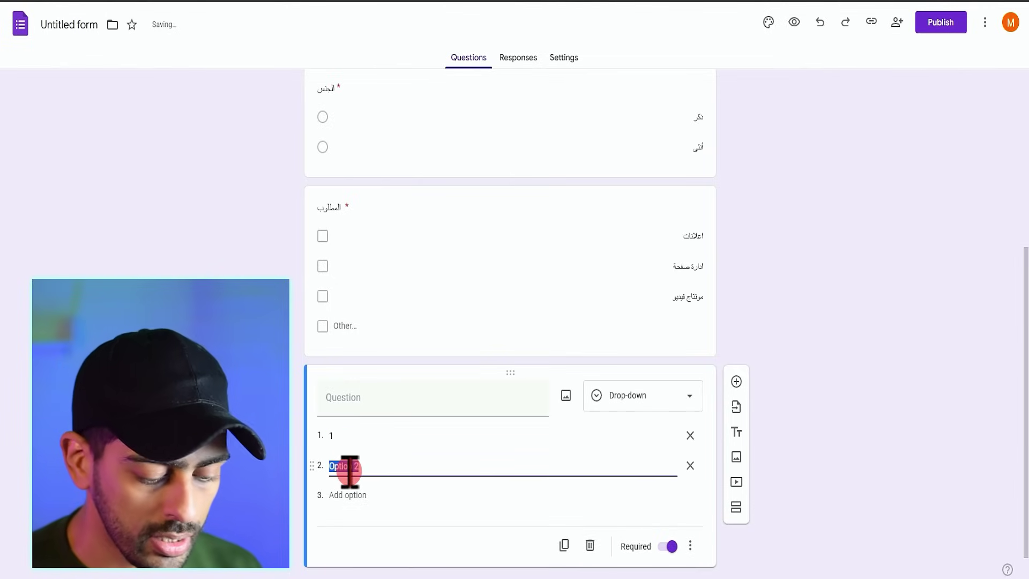
pyautogui.write('2')
pyautogui.click(348, 495)
pyautogui.write('3')
pyautogui.click(381, 397)
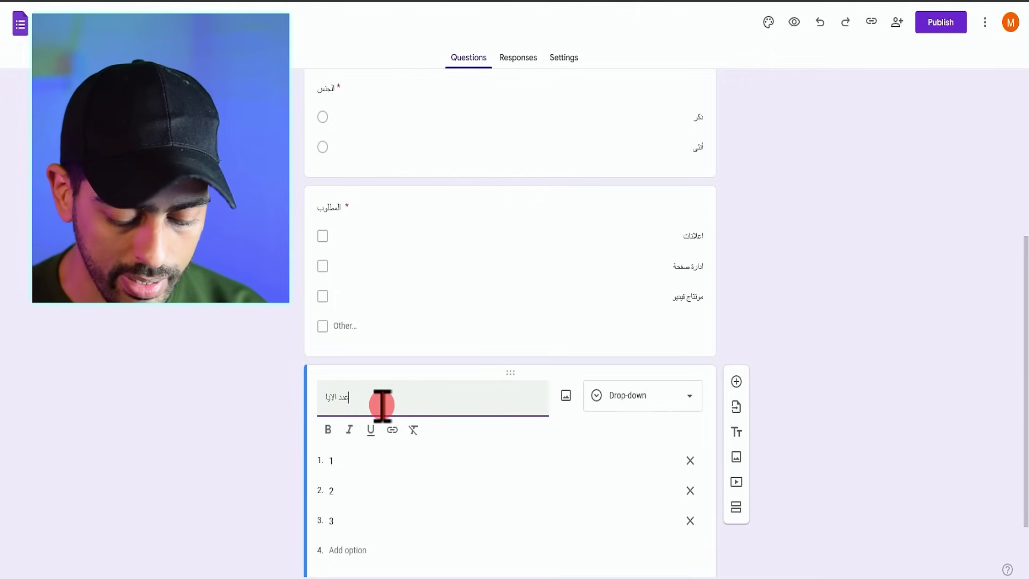
pyautogui.click(701, 488)
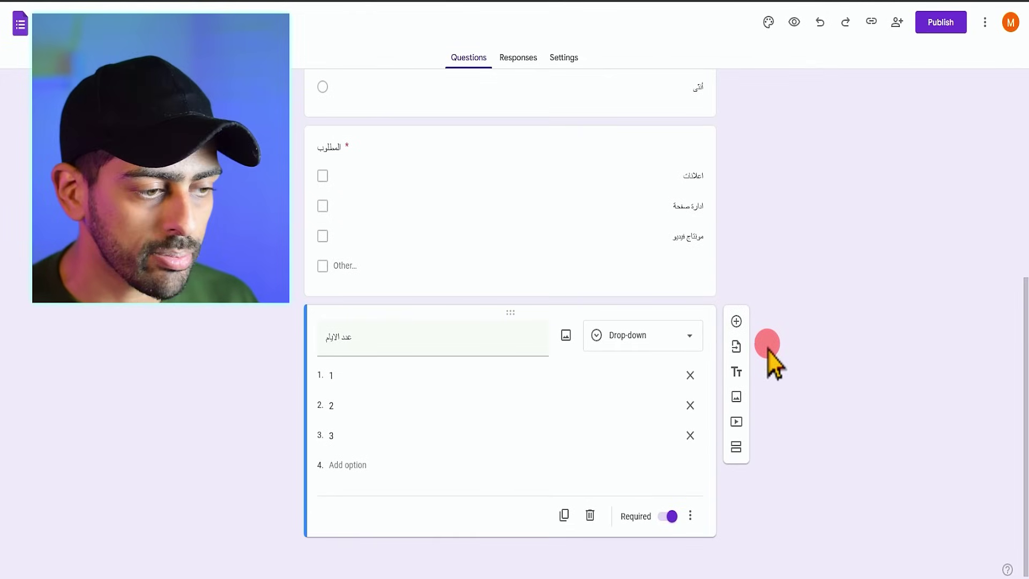
# Add a required linear scale question from 1 to 5 titled "تقييمك للخدمة" below the "عدد الايام" question.
pyautogui.click(736, 321)
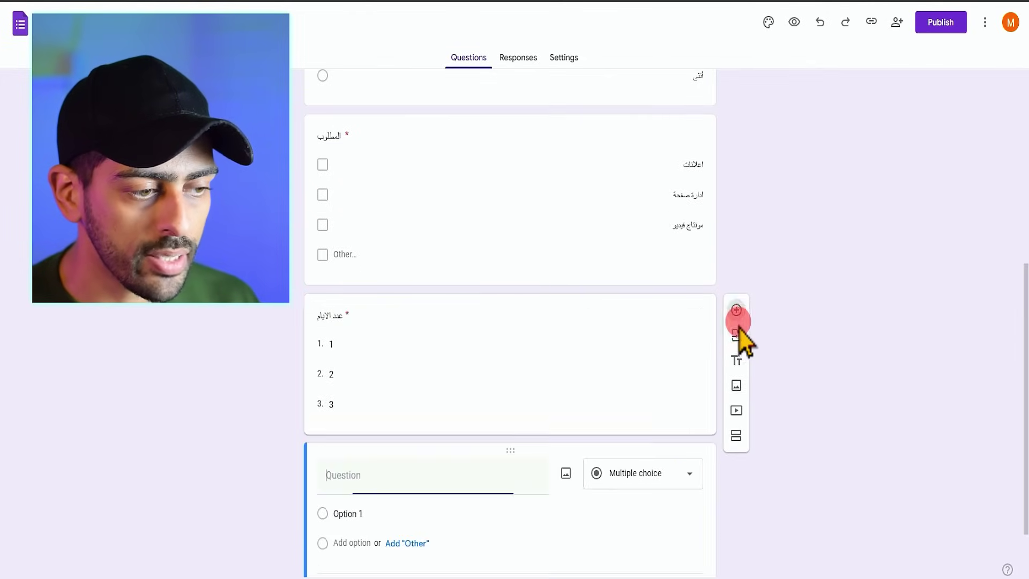
pyautogui.click(645, 380)
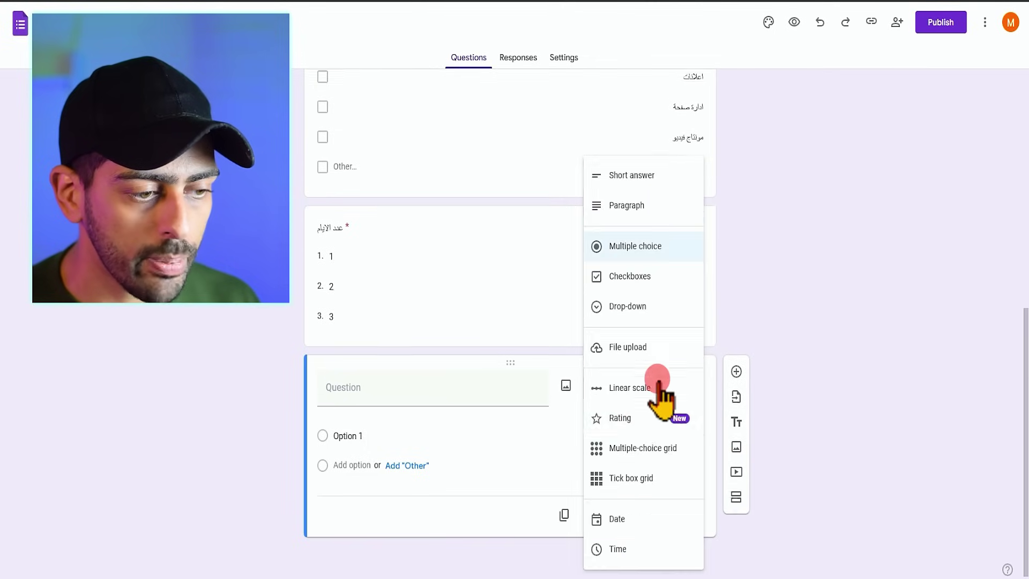
pyautogui.click(667, 394)
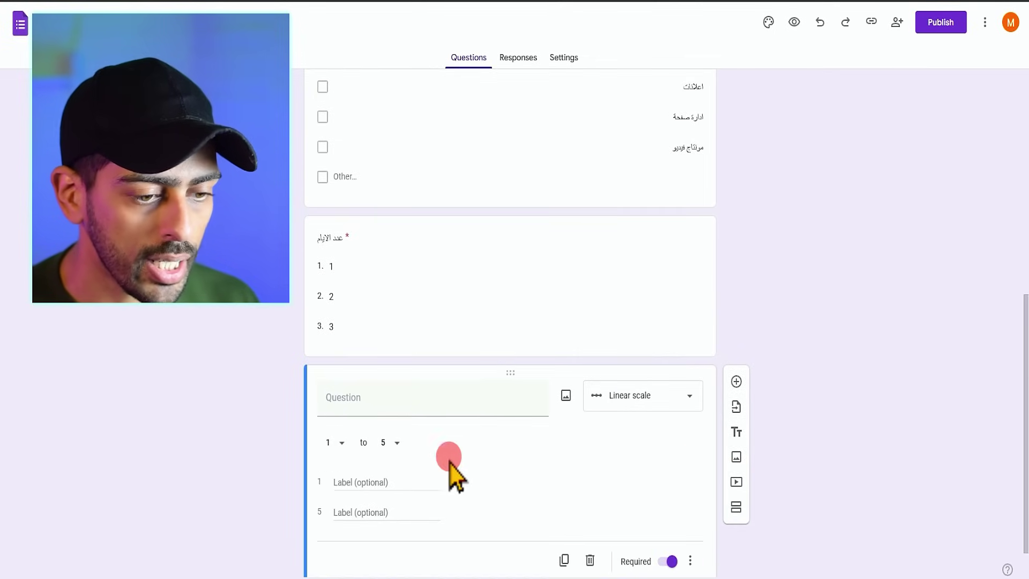
pyautogui.scroll(-1, 651, 432)
pyautogui.click(498, 350)
pyautogui.write('تقييم')
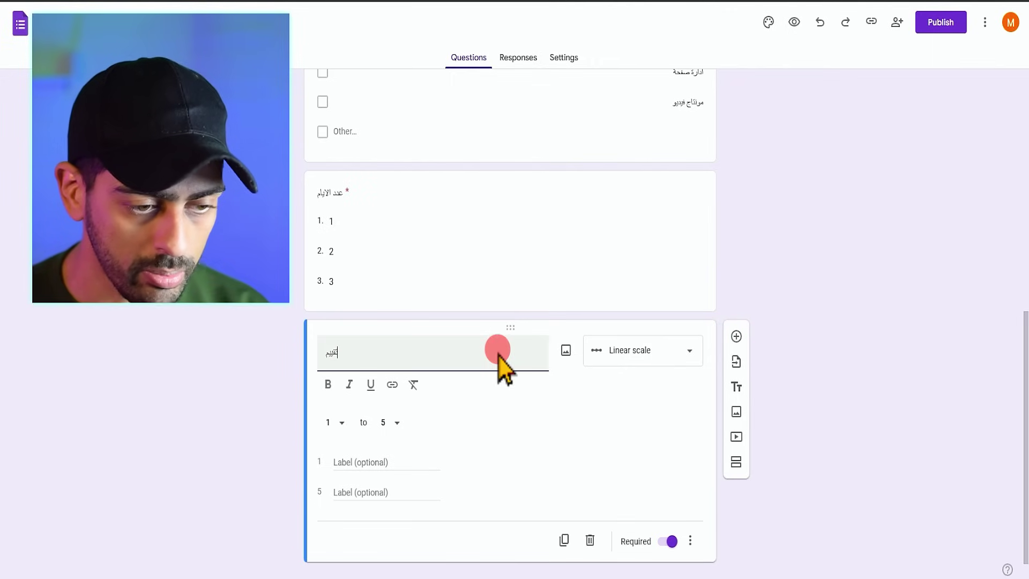
pyautogui.write('ك للخدمة')
# Add a required file upload question titled "اثبات الدفع" at the end of the form, accepting only image files.
pyautogui.click(736, 313)
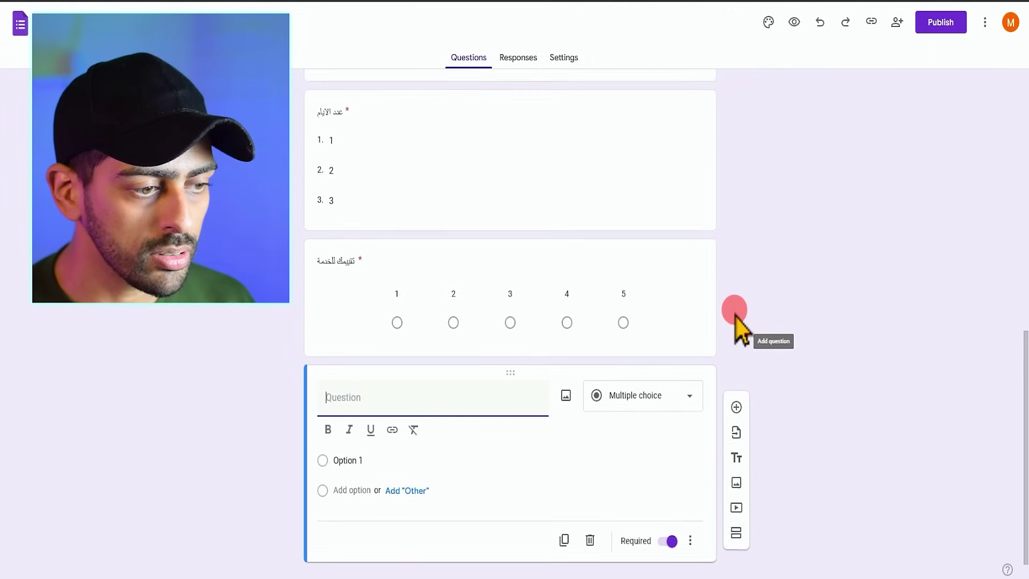
pyautogui.click(670, 370)
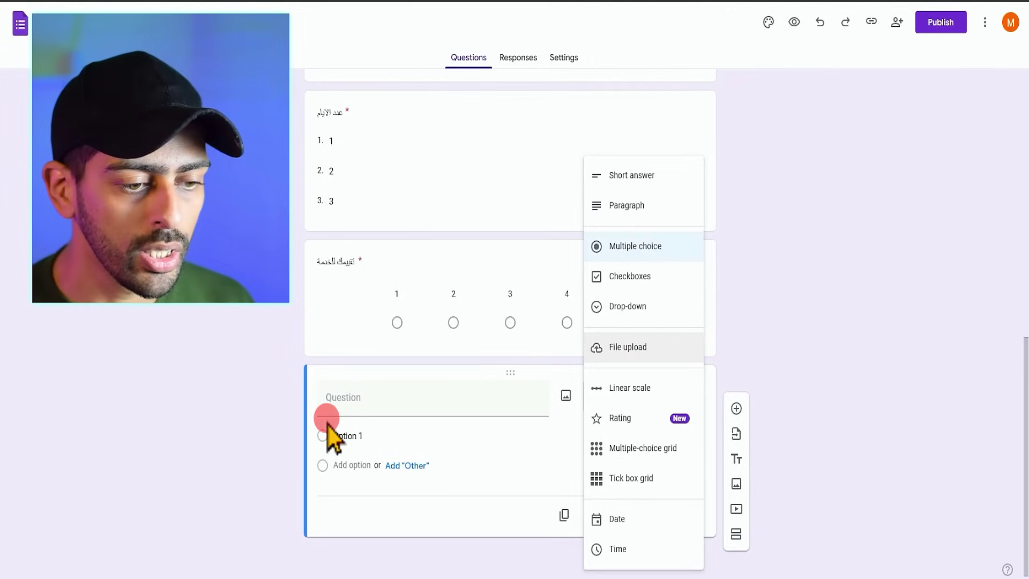
pyautogui.click(282, 423)
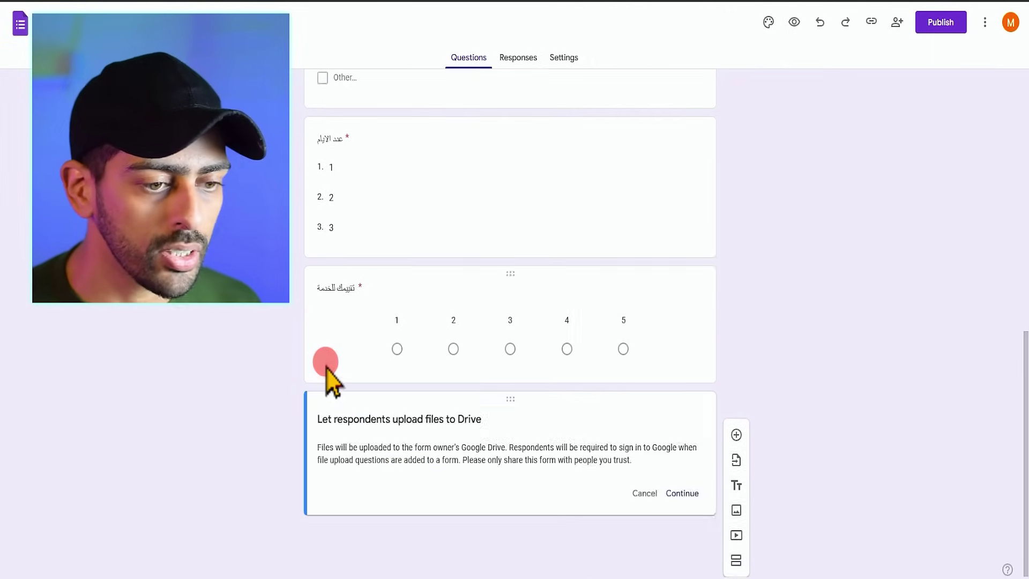
pyautogui.click(684, 491)
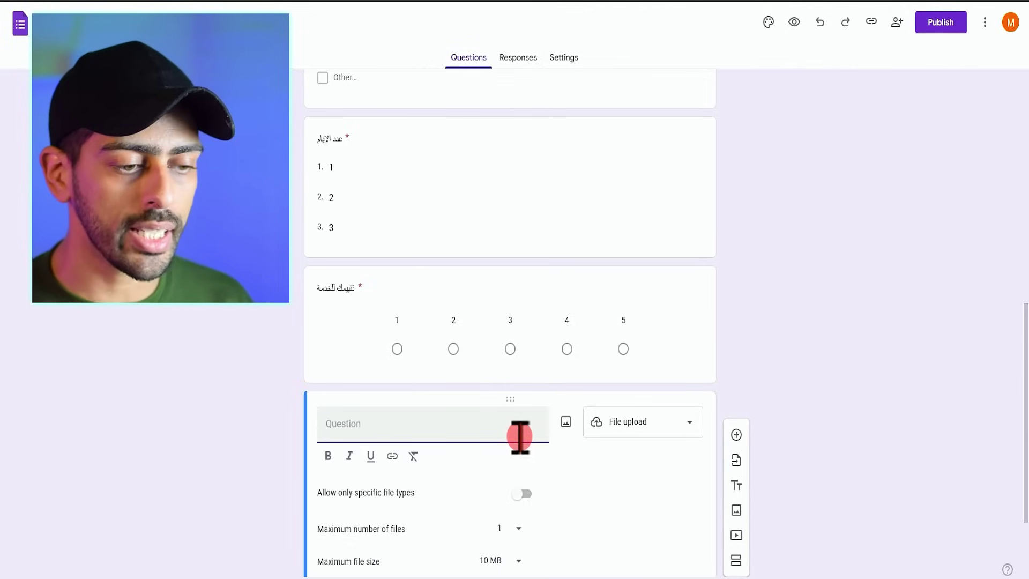
pyautogui.scroll(-3, 520, 440)
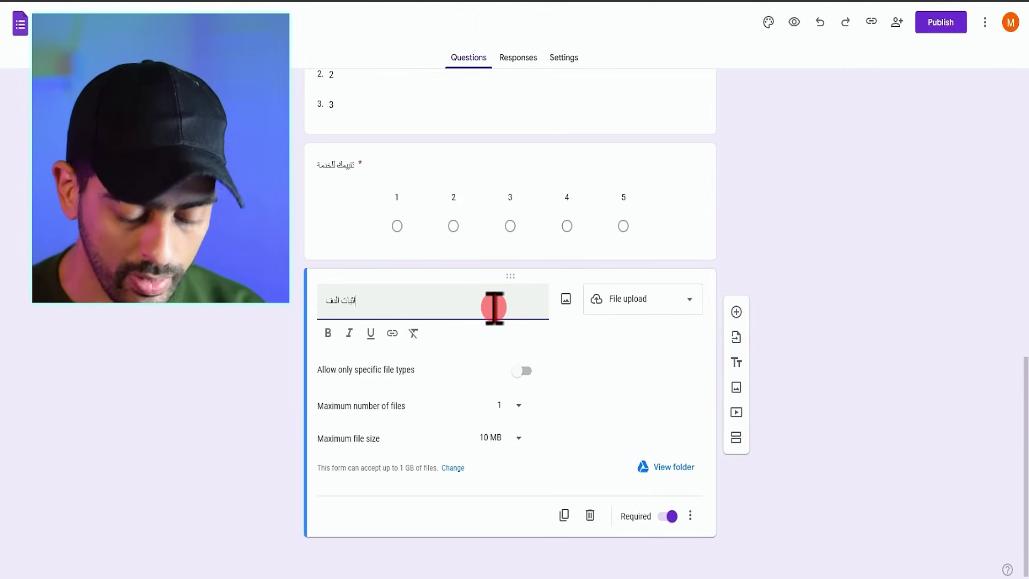
pyautogui.click(523, 370)
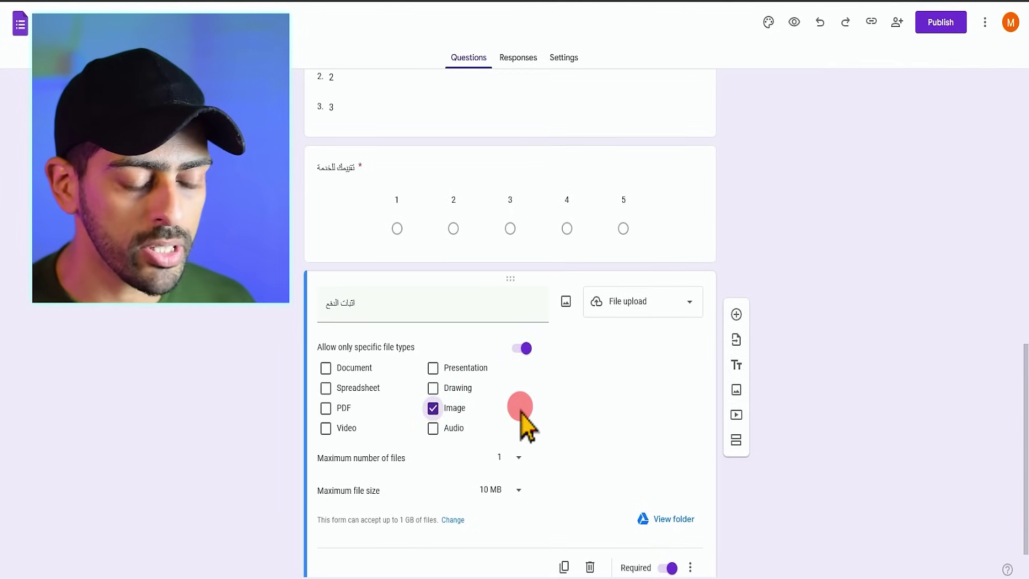
pyautogui.scroll(-1, 542, 413)
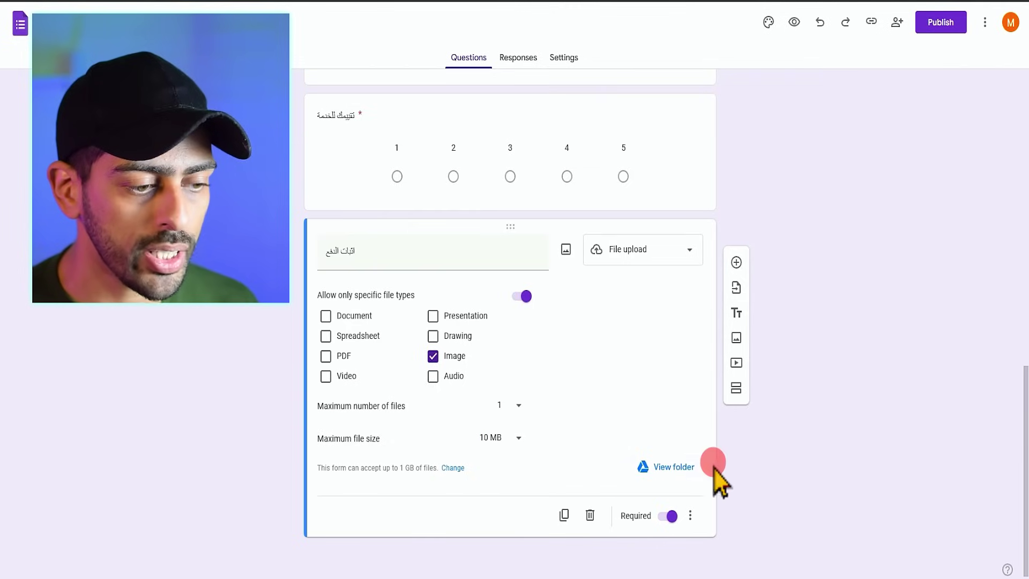
# Preview the form as a respondent and review its name, mobile number, gender and requested-service questions.
pyautogui.scroll(10, 788, 460)
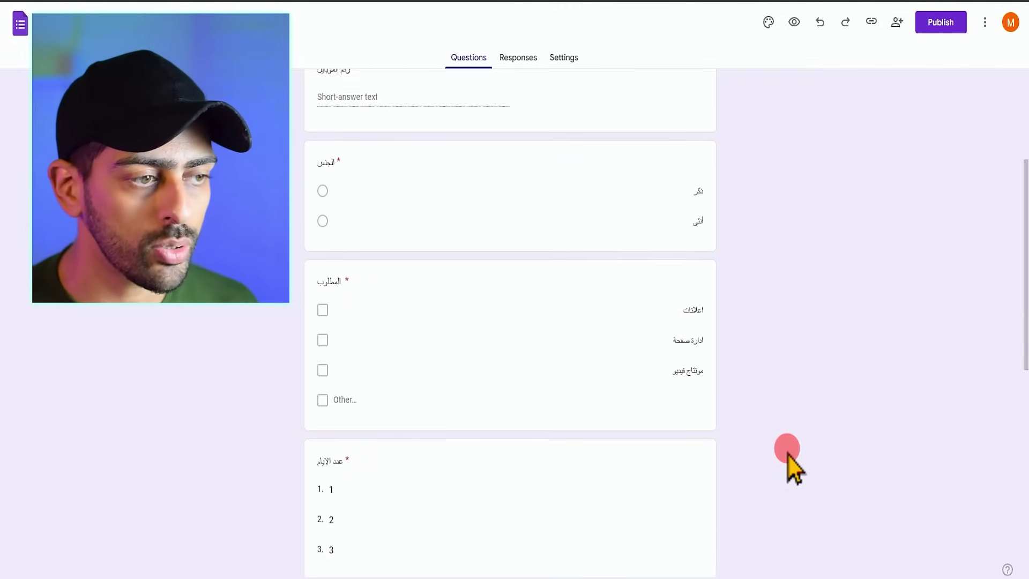
pyautogui.click(794, 22)
pyautogui.scroll(-2, 748, 281)
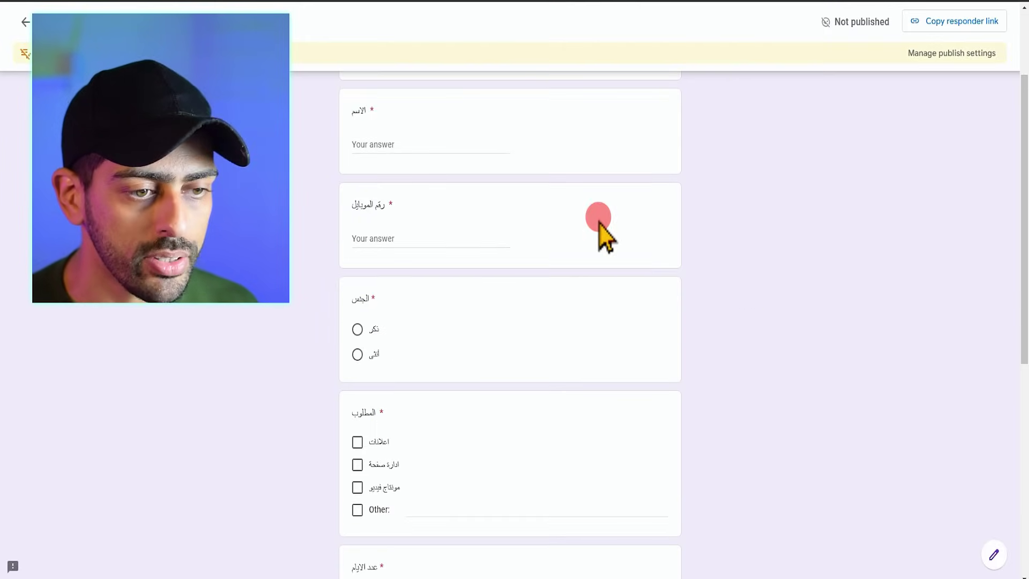
pyautogui.scroll(1, 536, 204)
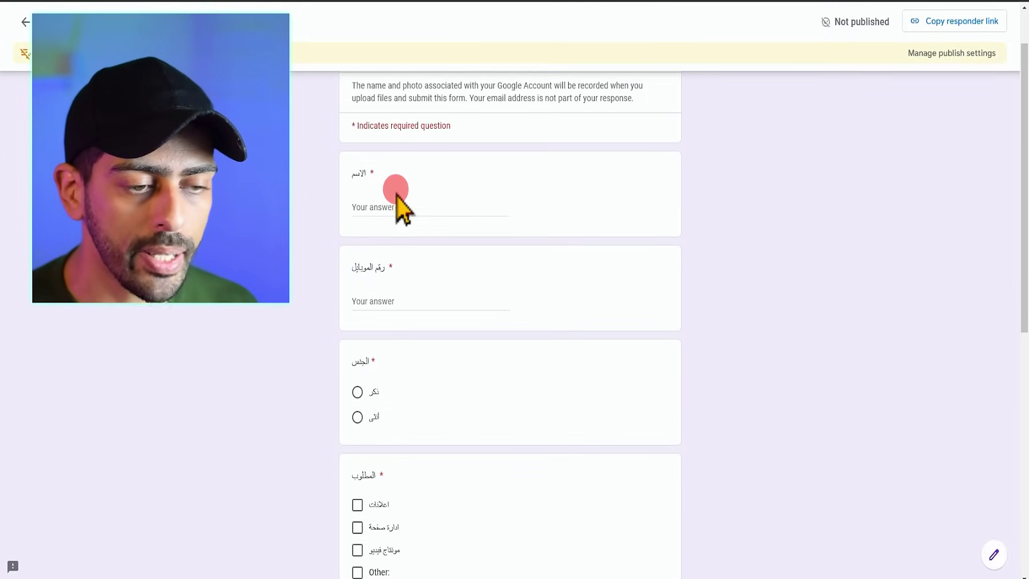
pyautogui.scroll(-2, 376, 236)
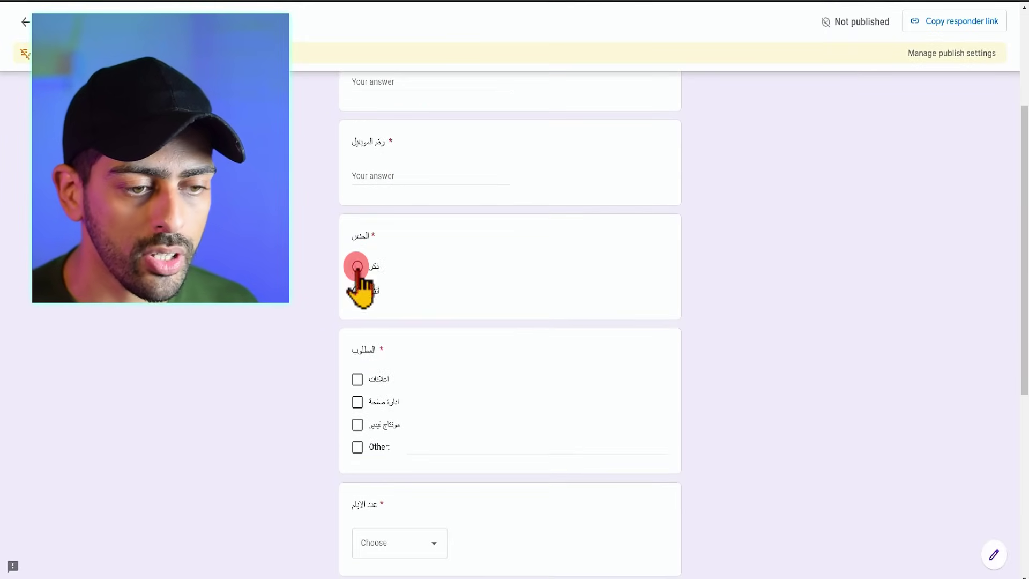
# Test the preview by answering "ذكر" for "الجنس" and selecting "اعلانات" and "ادارة صفحة" for "المطلوب".
pyautogui.click(357, 266)
pyautogui.scroll(-3, 333, 314)
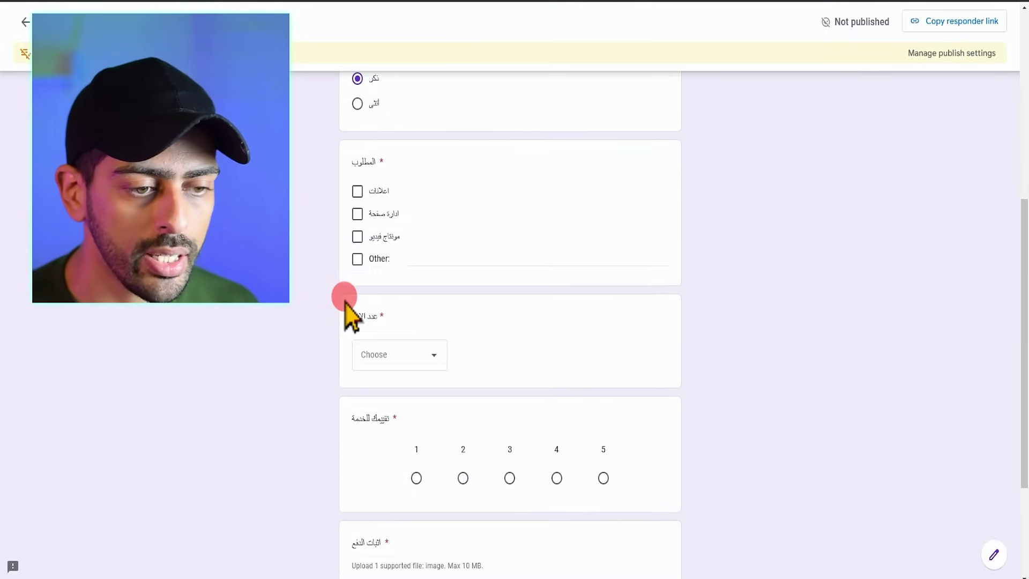
pyautogui.click(358, 191)
pyautogui.click(357, 214)
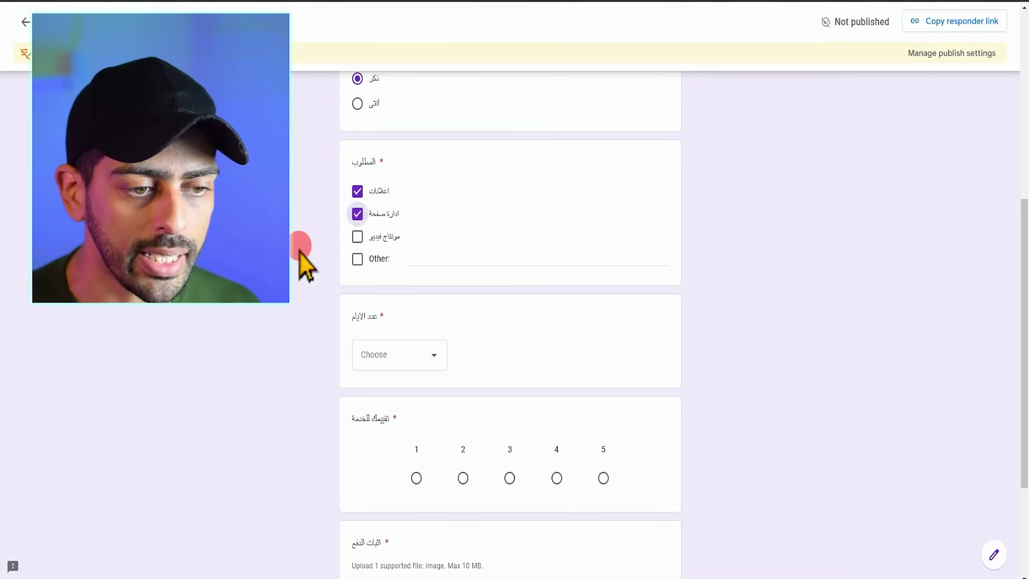
# Test the preview by choosing 3 for "عدد الايام" and trying the ratings 5 and 3 for "تقييمك للخدمة".
pyautogui.scroll(-3, 300, 271)
pyautogui.click(420, 187)
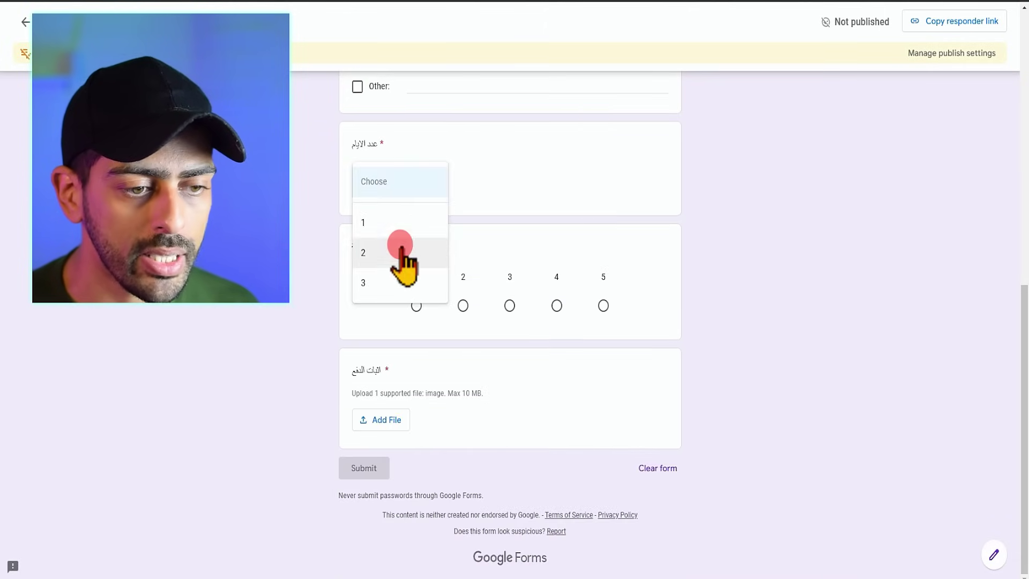
pyautogui.click(391, 284)
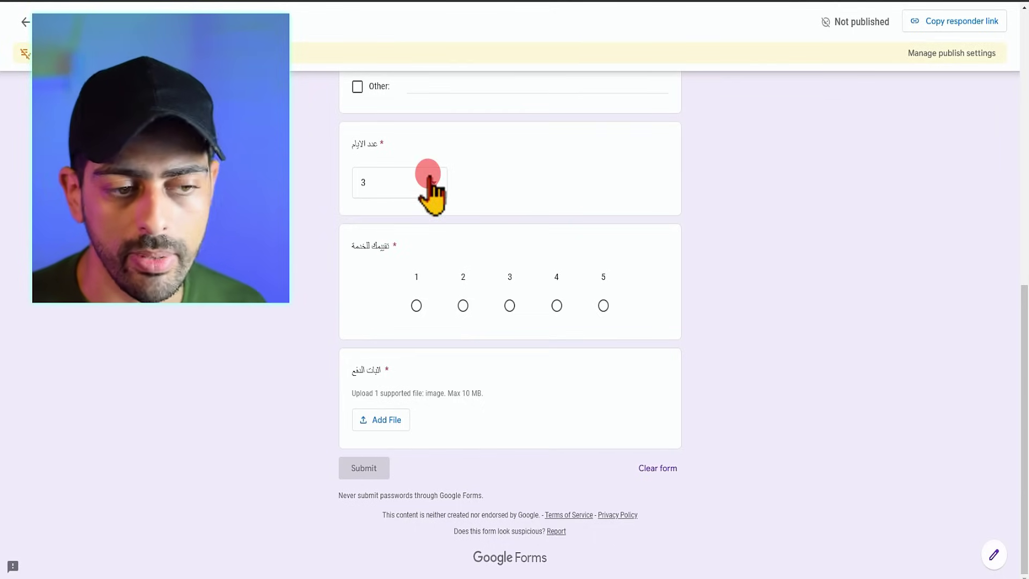
pyautogui.click(604, 305)
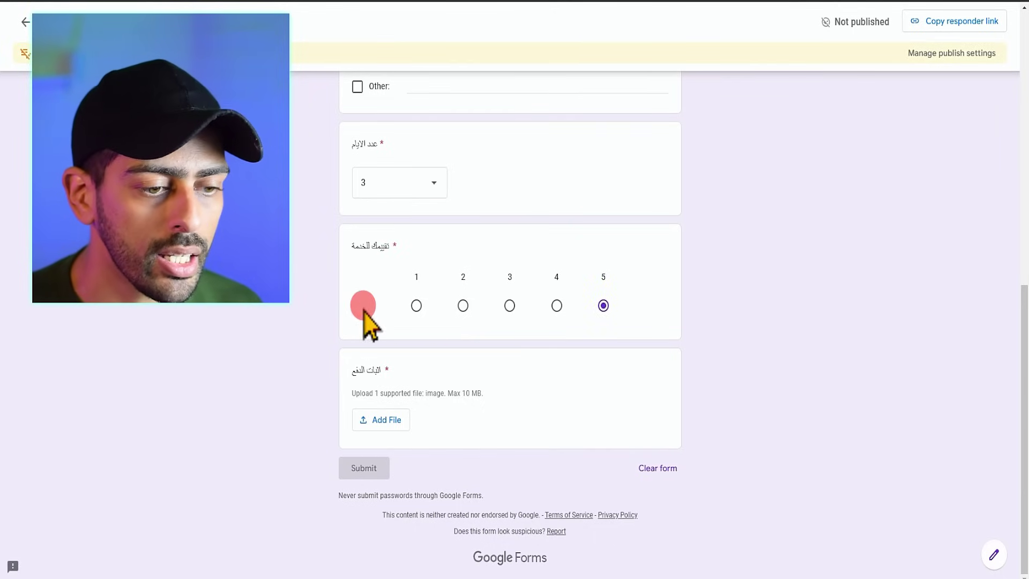
pyautogui.click(510, 305)
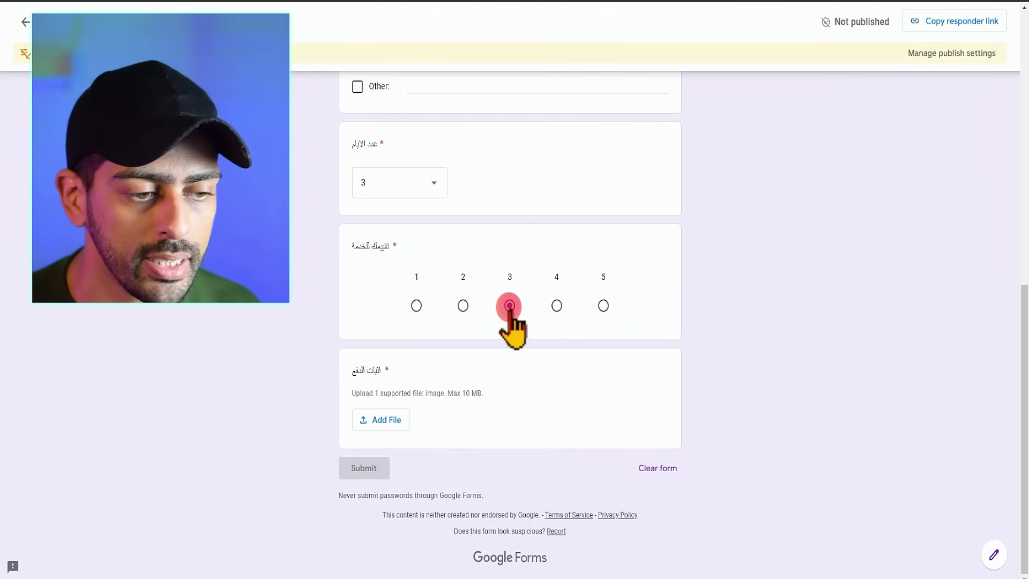
# Check the file upload dialog of the "اثبات الدفع" question and close it without adding a file.
pyautogui.click(393, 420)
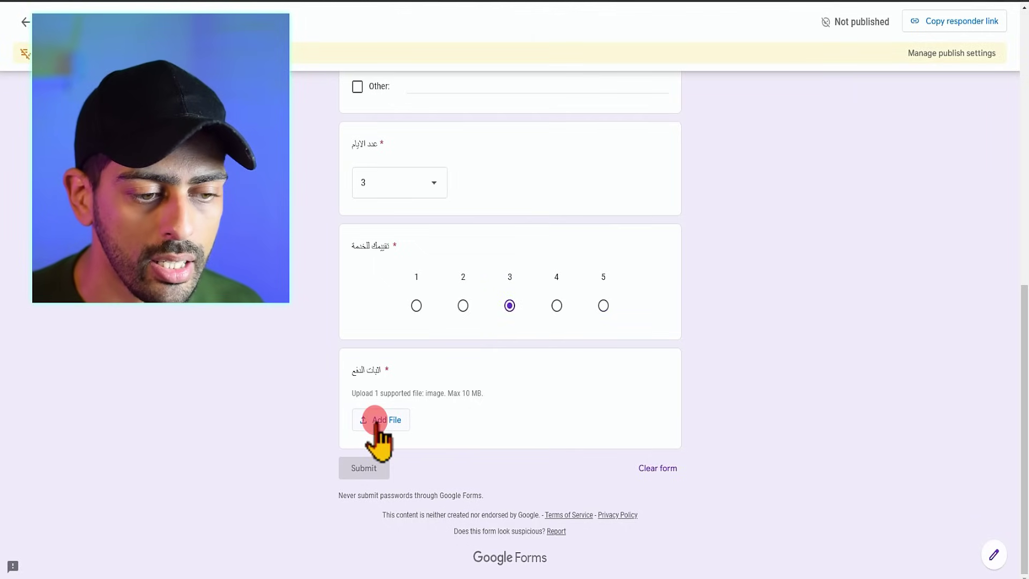
pyautogui.click(375, 421)
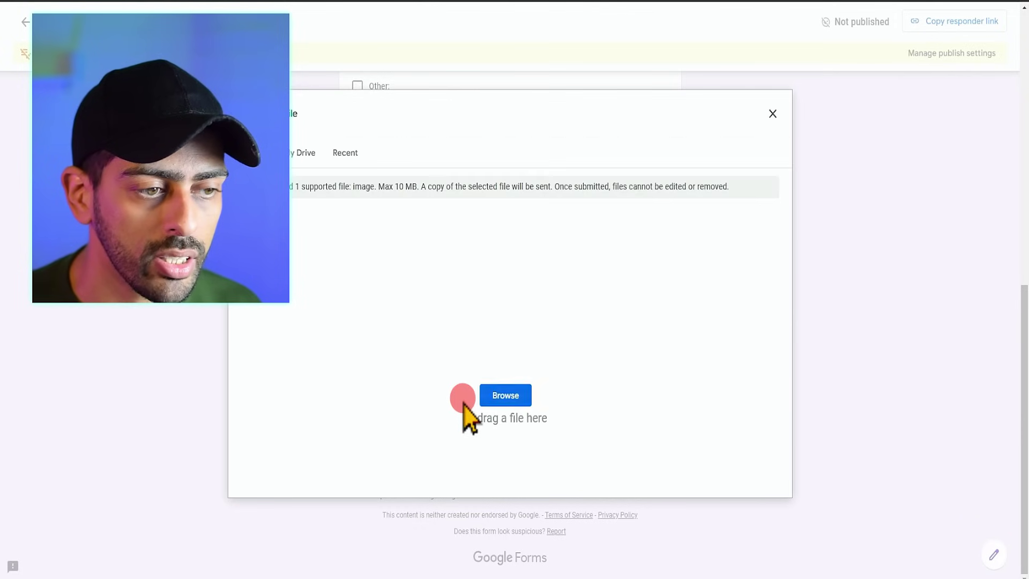
pyautogui.click(772, 112)
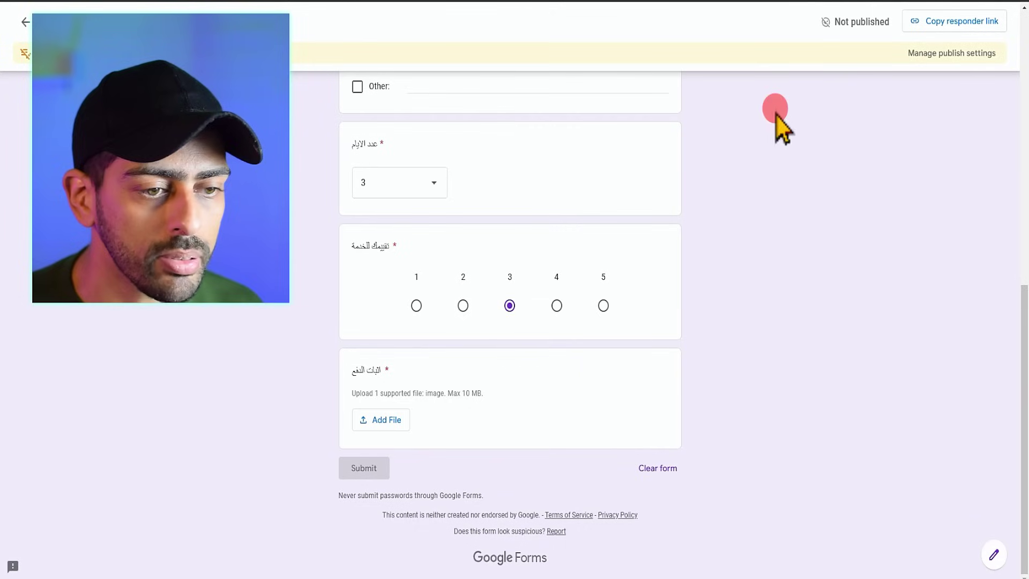
# Review the sample answers in the preview and return to the form editor.
pyautogui.scroll(6, 332, 445)
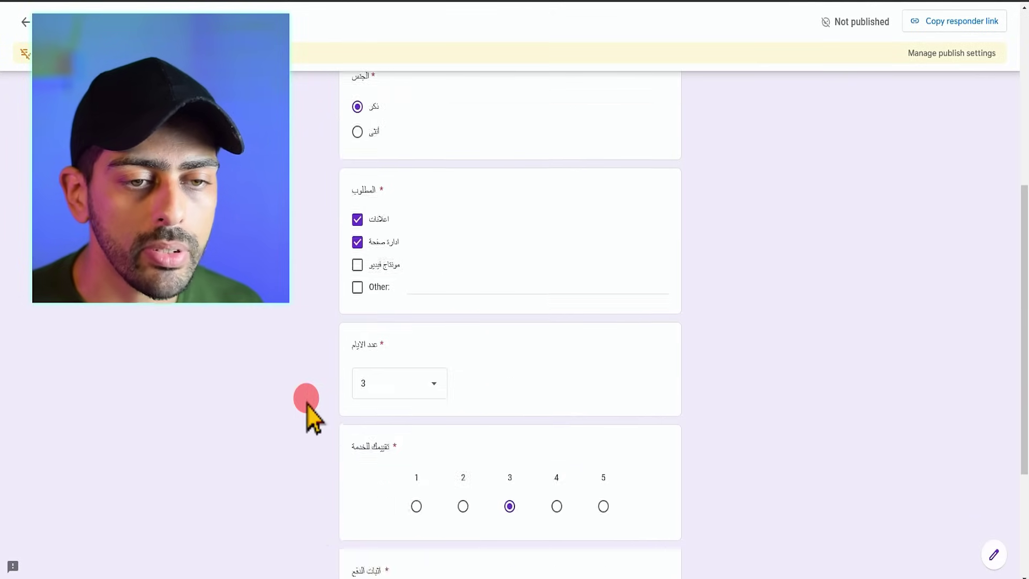
pyautogui.click(26, 22)
pyautogui.click(561, 46)
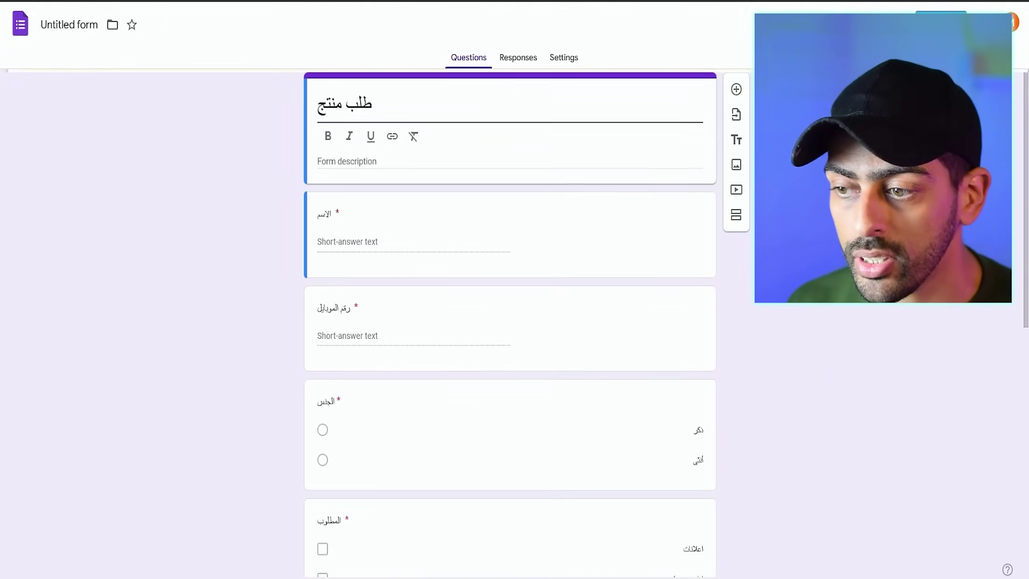
# Insert an uploaded image below the form header and title it "اهلا بك في موقعي".
pyautogui.scroll(-1, 510, 322)
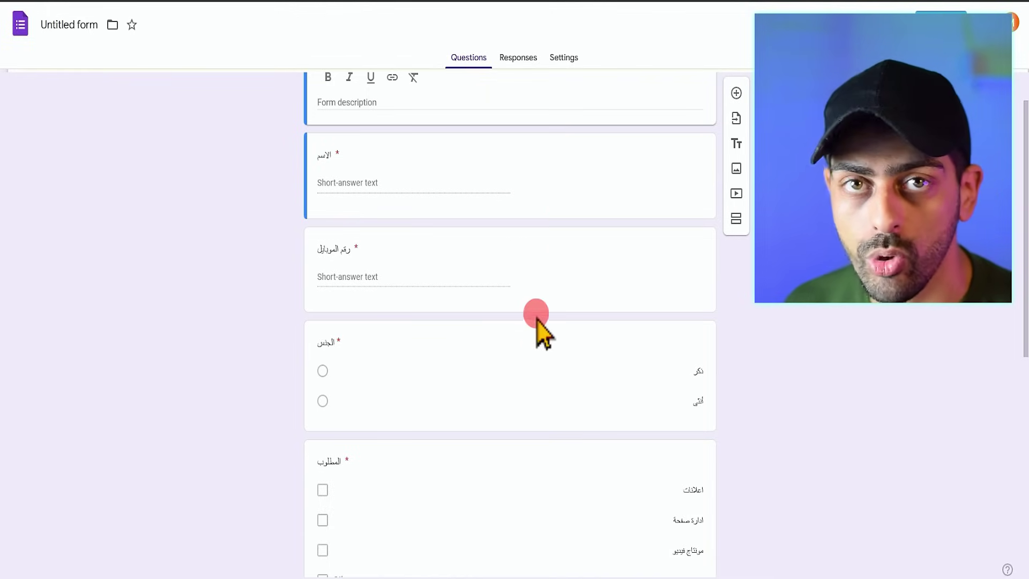
pyautogui.click(737, 167)
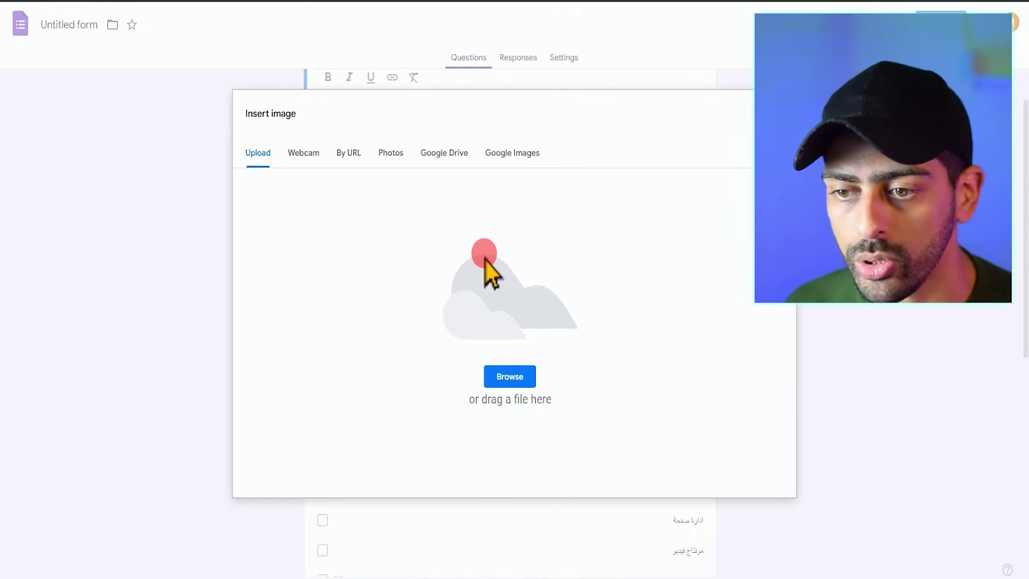
pyautogui.click(532, 369)
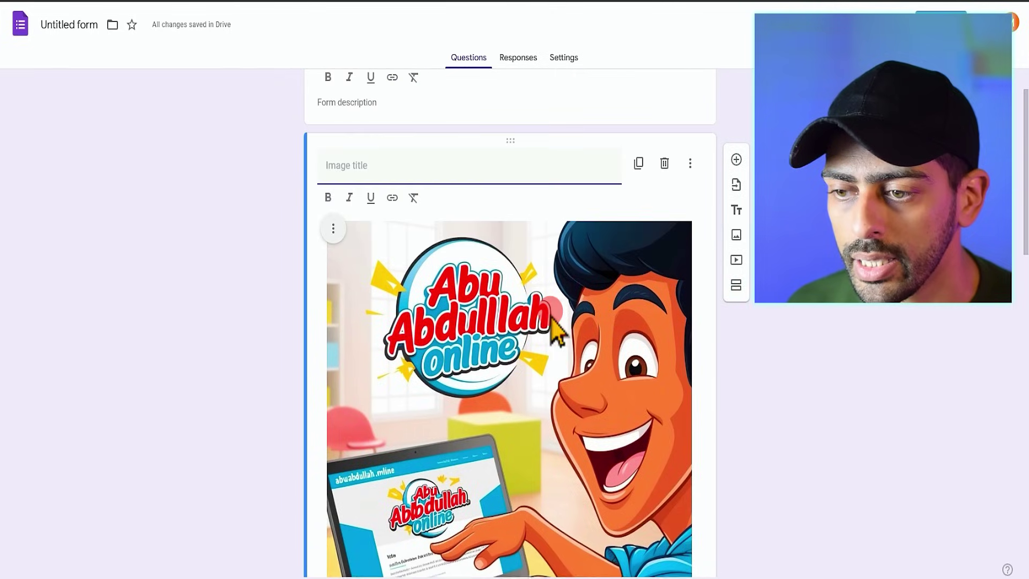
pyautogui.click(416, 172)
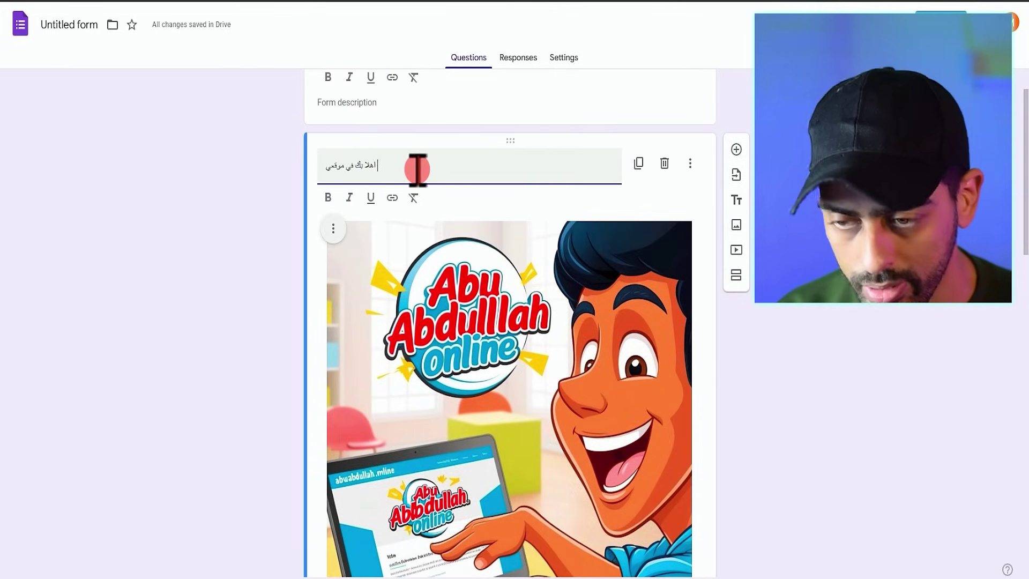
pyautogui.click(833, 316)
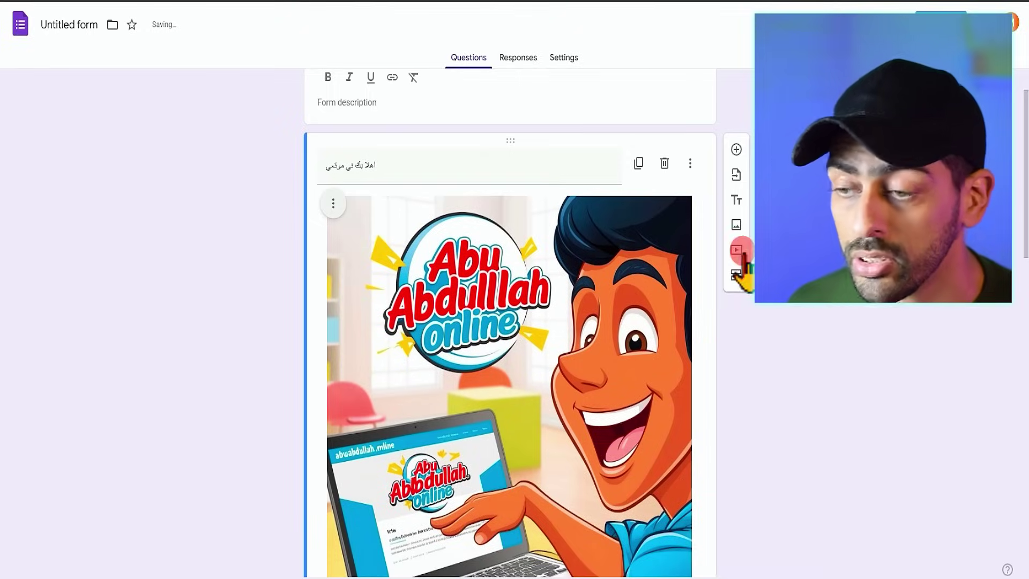
# Look over the form's questions down to "اثبات الدفع" and the options for adding a video or section.
pyautogui.scroll(-15, 804, 322)
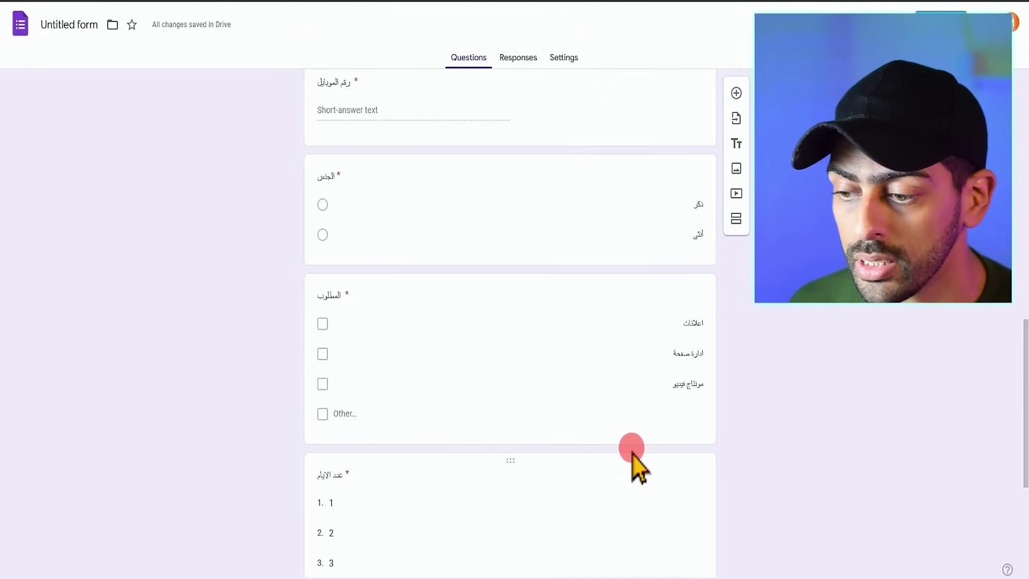
pyautogui.click(635, 466)
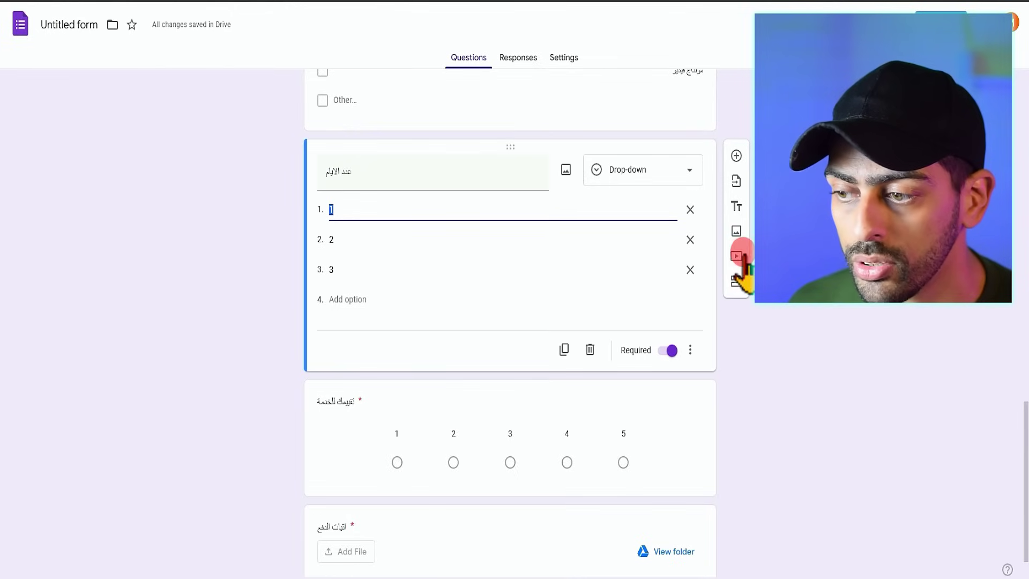
pyautogui.click(700, 374)
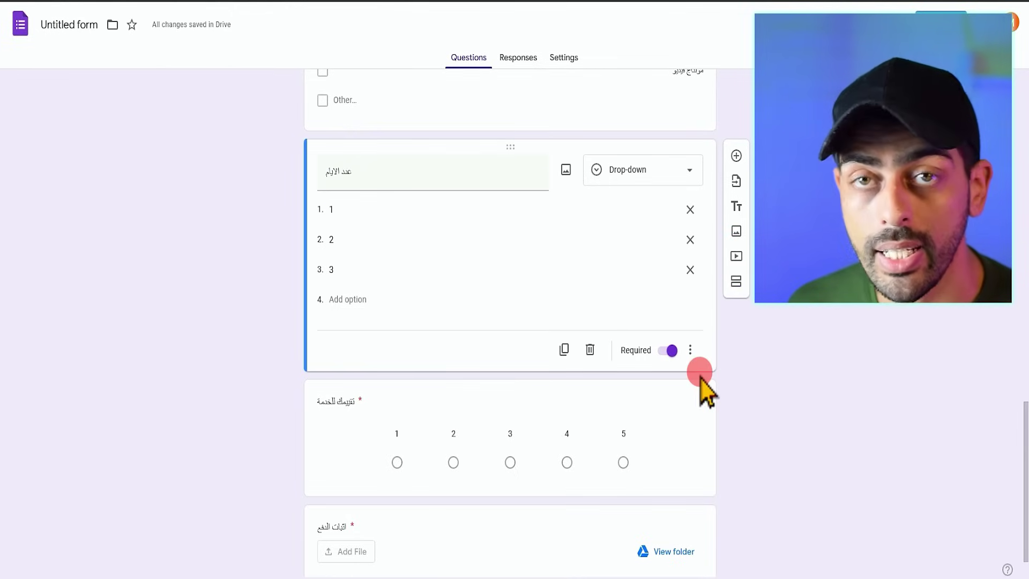
pyautogui.click(736, 282)
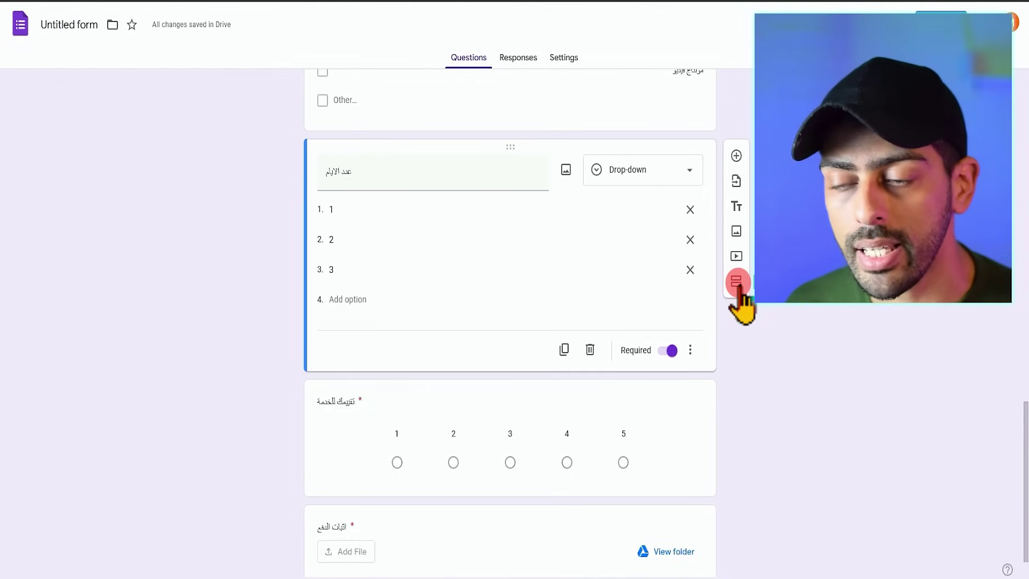
pyautogui.click(793, 410)
pyautogui.scroll(10, 793, 413)
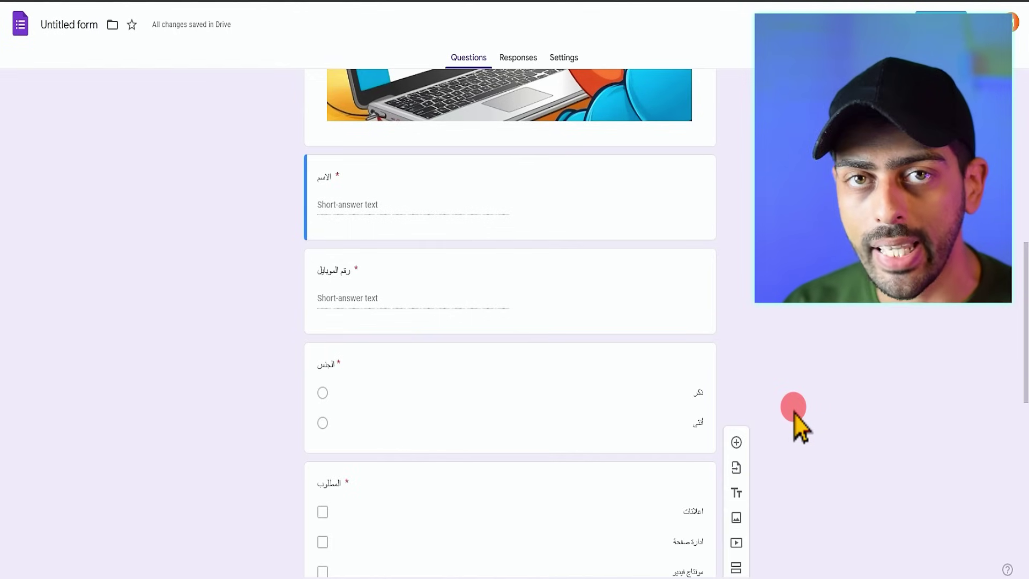
pyautogui.scroll(5, 793, 411)
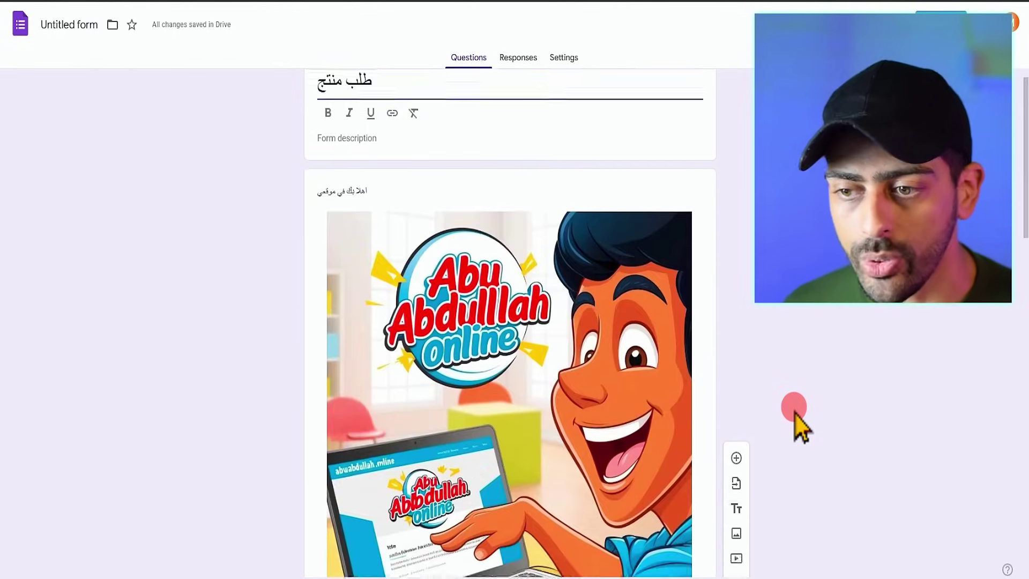
# Link the form's responses to a new spreadsheet named "تجميع بيانات العملاء", view it and return to the form.
pyautogui.click(518, 58)
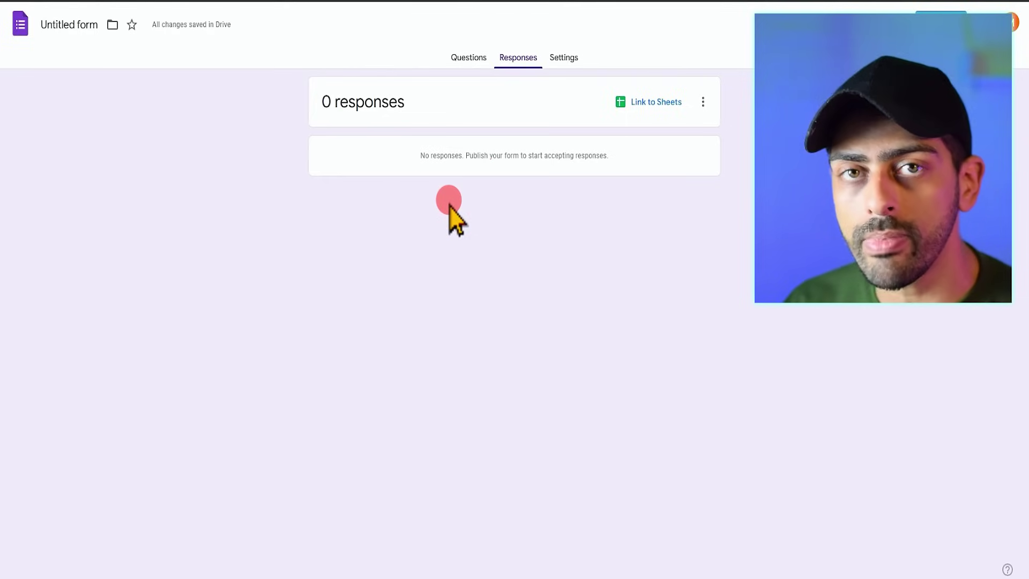
pyautogui.click(655, 107)
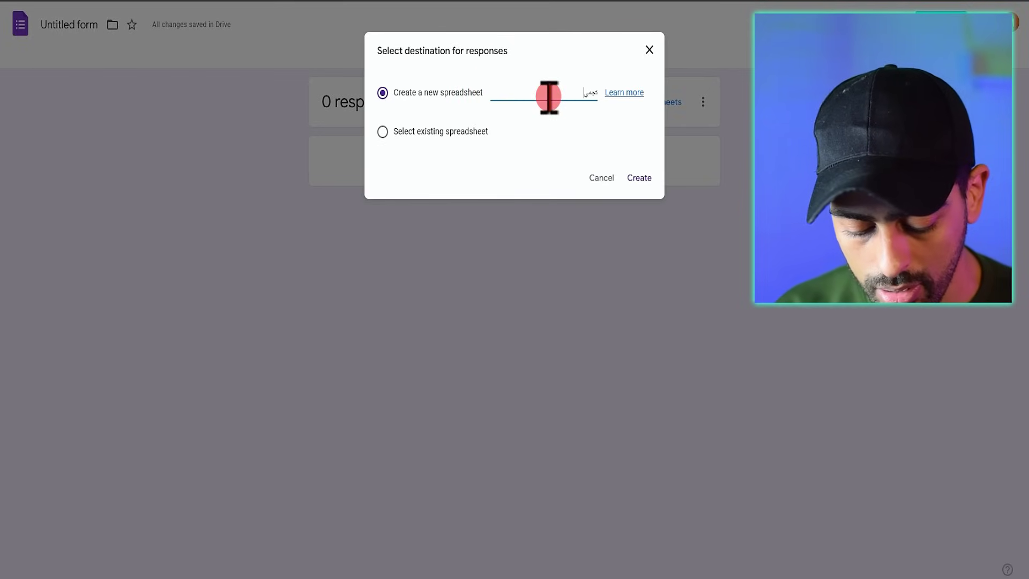
pyautogui.write('ات العملاء')
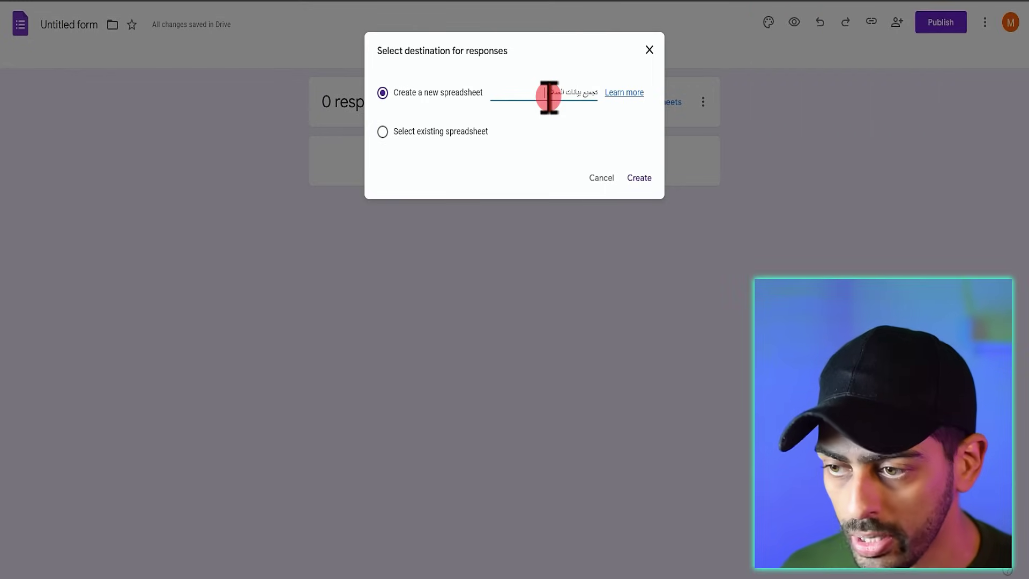
pyautogui.click(641, 178)
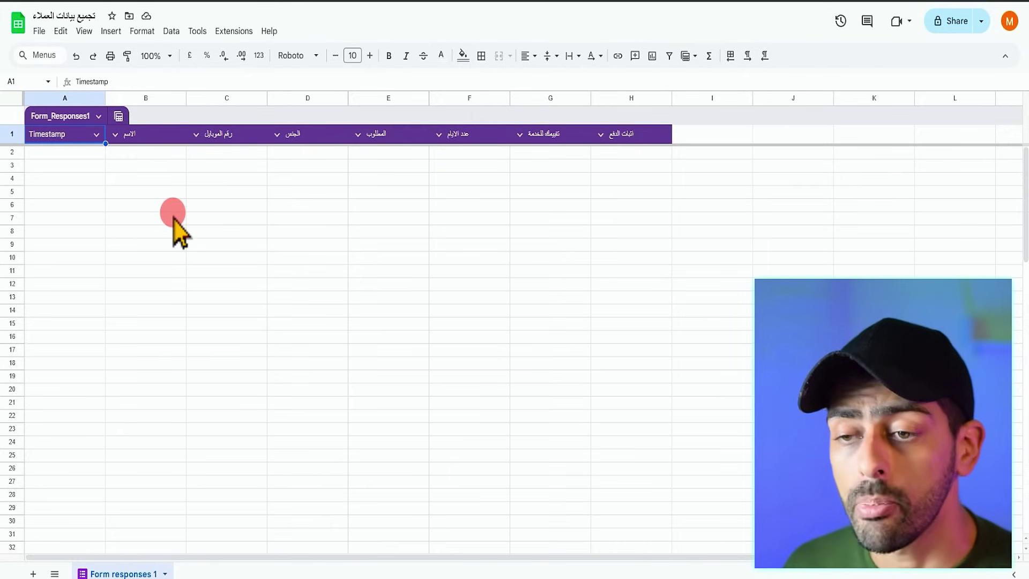
pyautogui.click(177, 1)
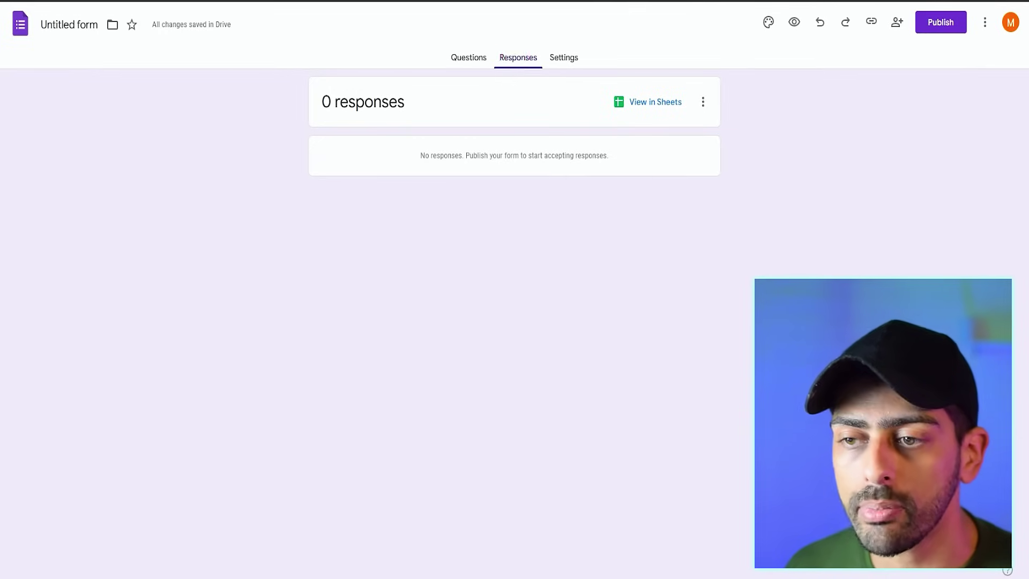
pyautogui.click(364, 1)
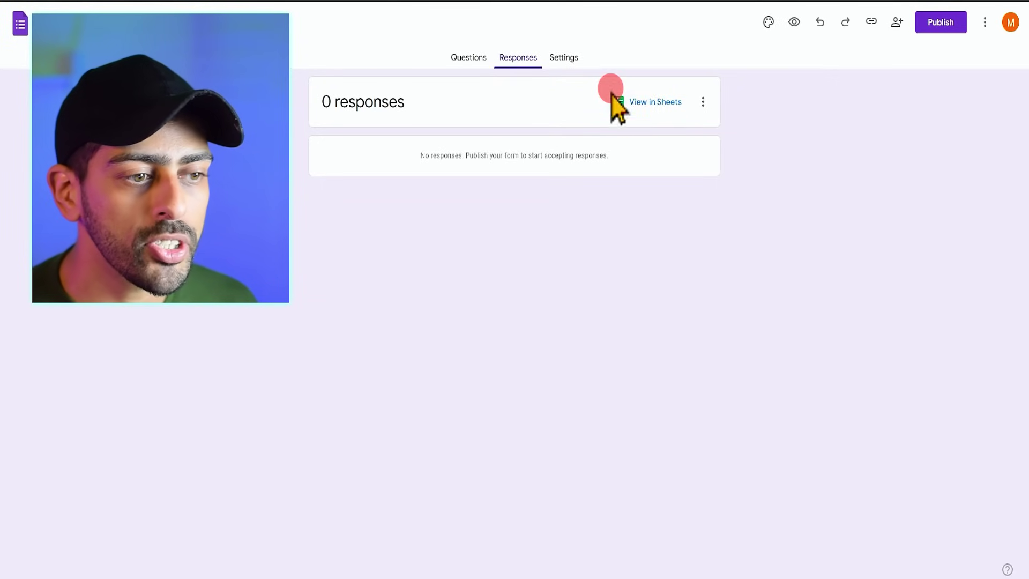
# Try making the form a quiz with a default question point value of 1.
pyautogui.click(560, 57)
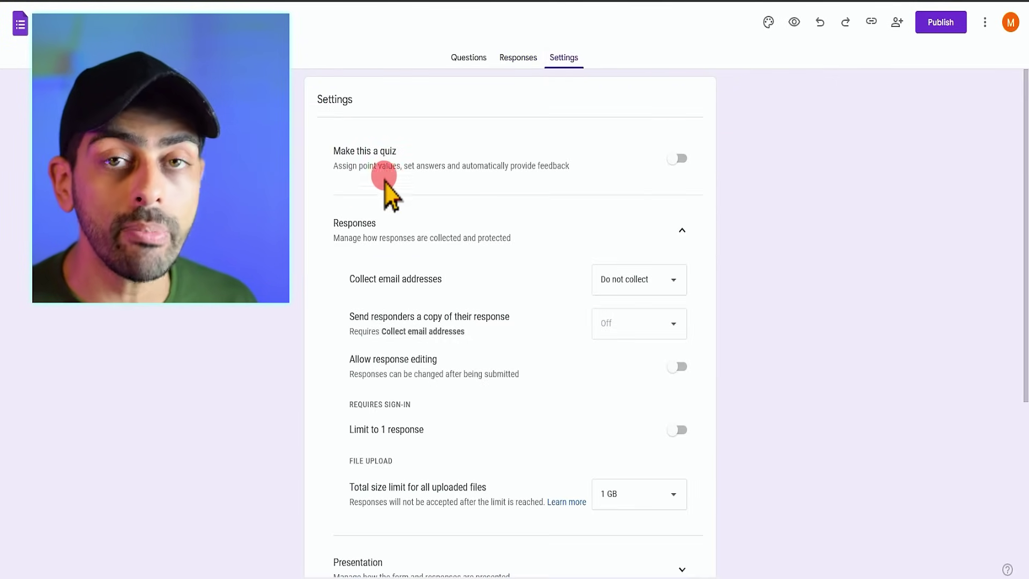
pyautogui.click(674, 158)
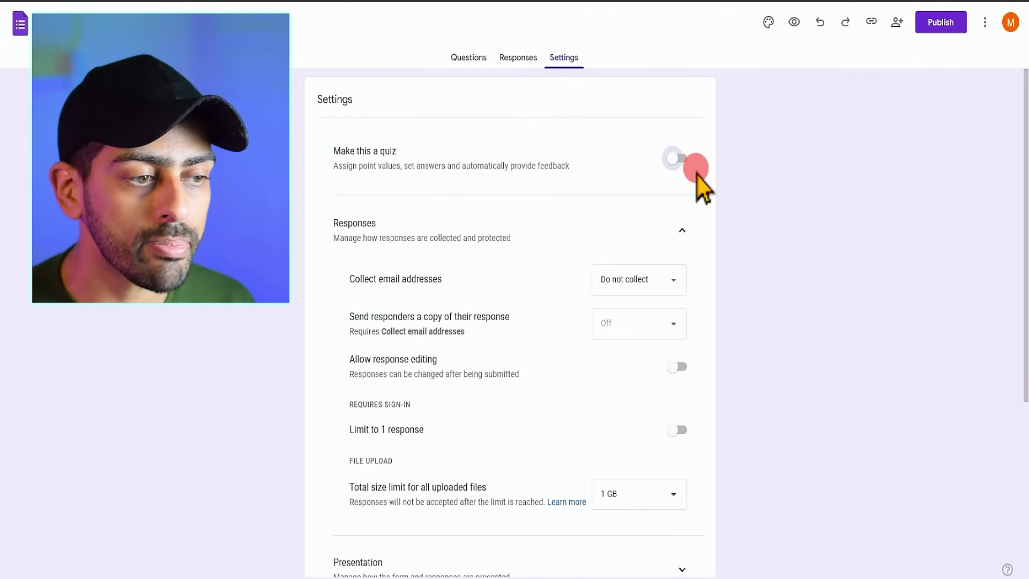
pyautogui.scroll(-2, 482, 261)
pyautogui.scroll(-1, 488, 263)
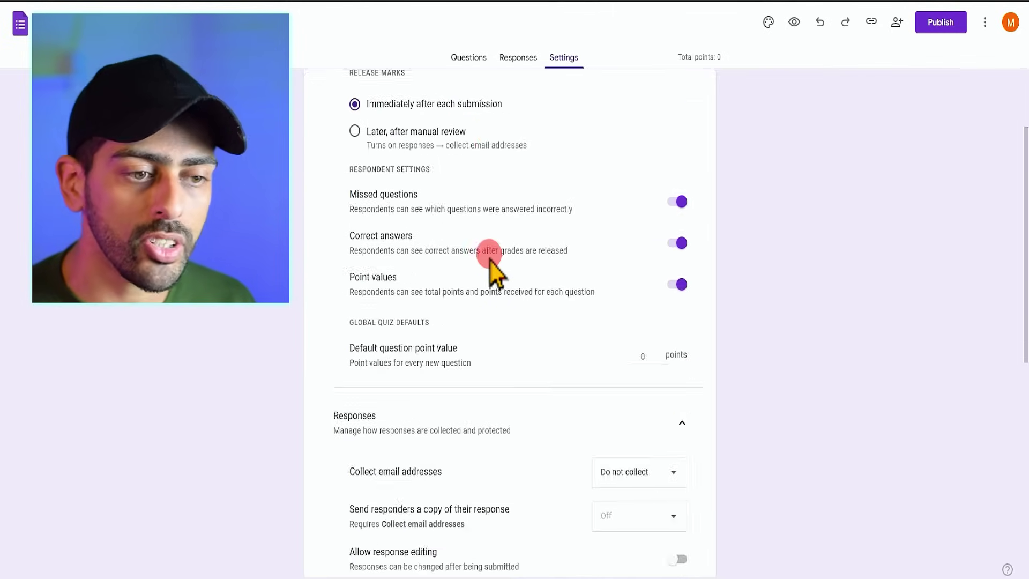
pyautogui.scroll(2, 488, 263)
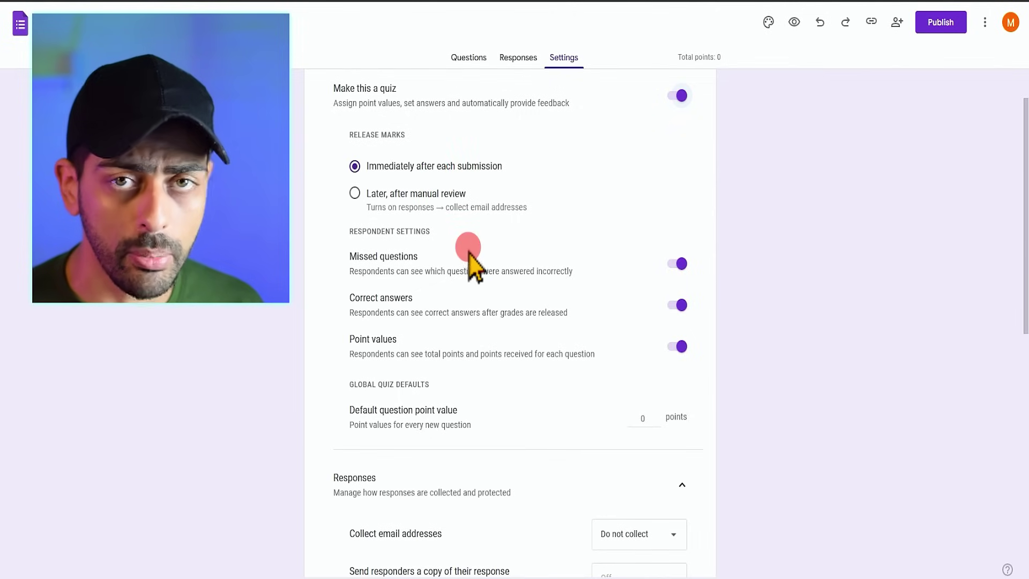
pyautogui.click(643, 419)
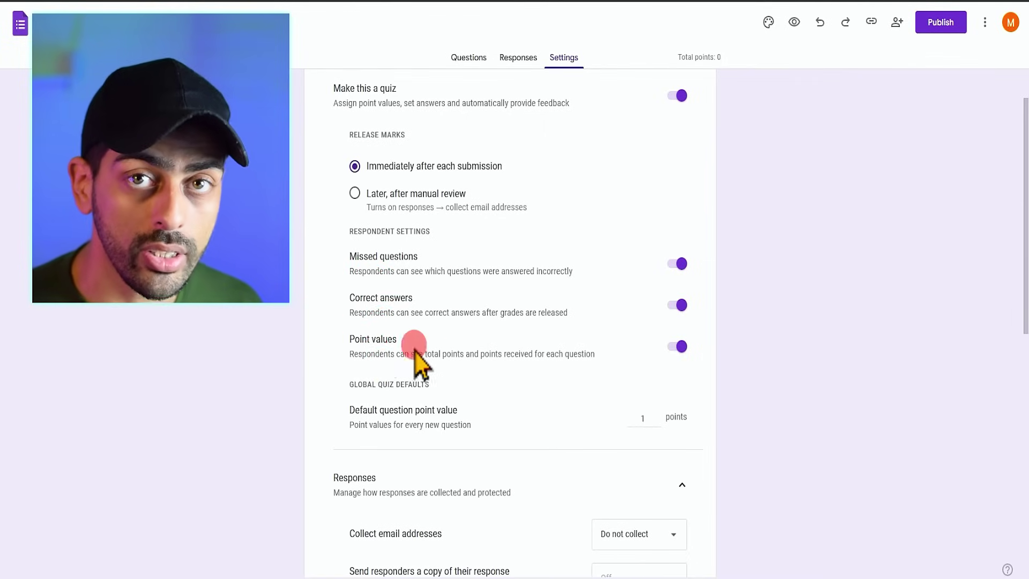
# Look over the quiz and response settings and turn the quiz option off.
pyautogui.scroll(-1, 418, 356)
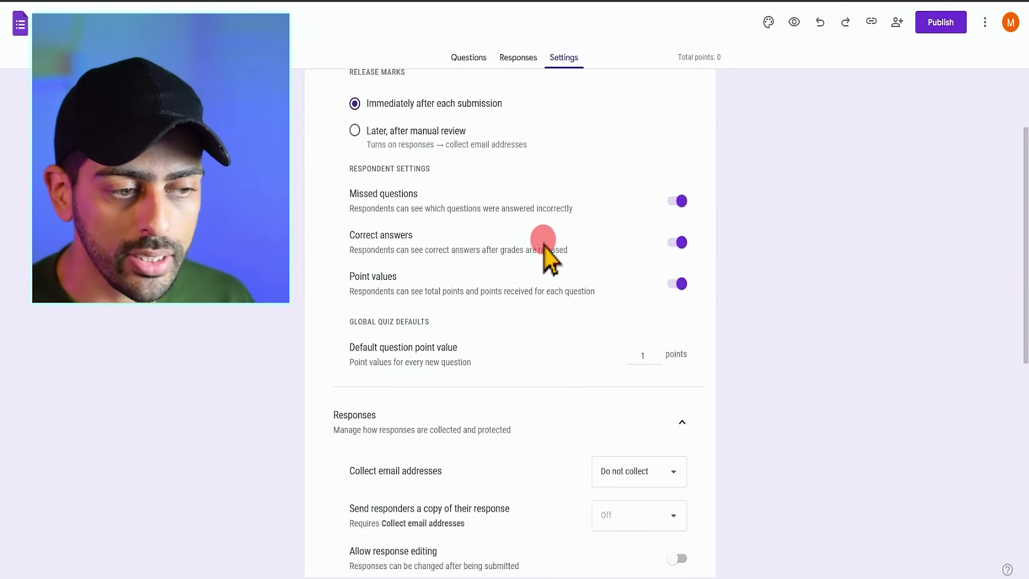
pyautogui.scroll(-3, 702, 321)
pyautogui.scroll(5, 691, 231)
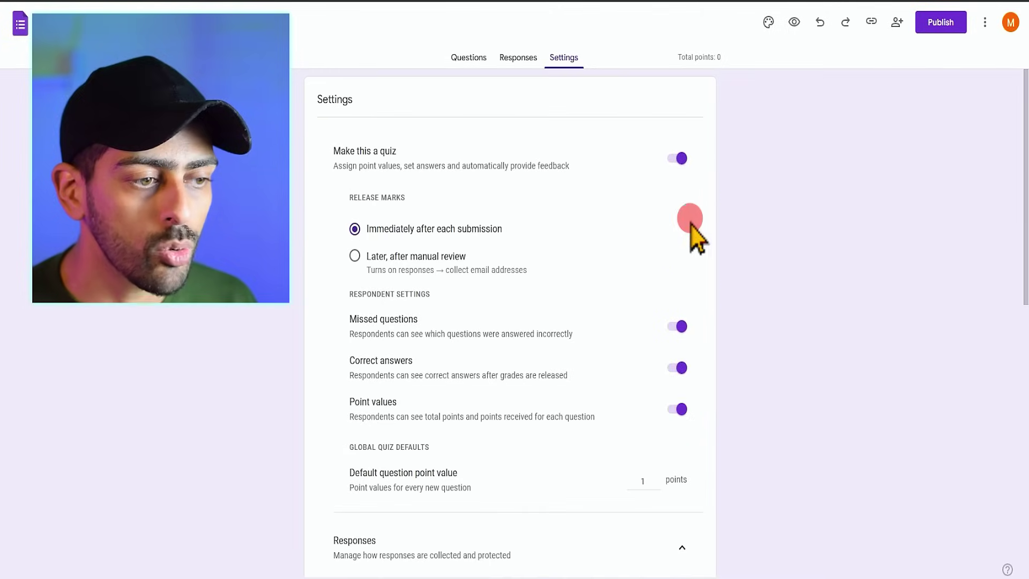
pyautogui.click(676, 157)
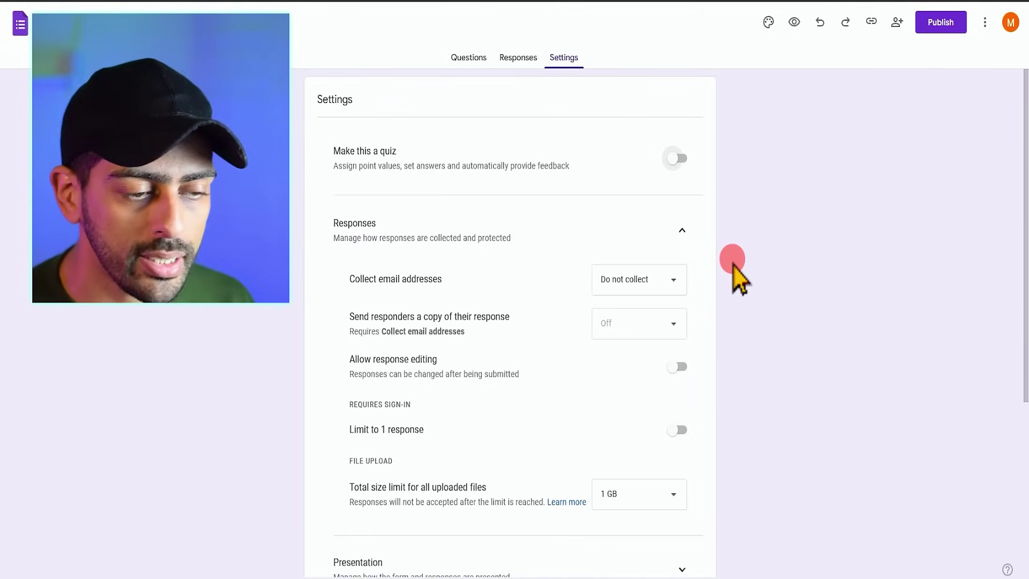
# Check the available choices for collecting email addresses without changing the setting.
pyautogui.scroll(-1, 669, 306)
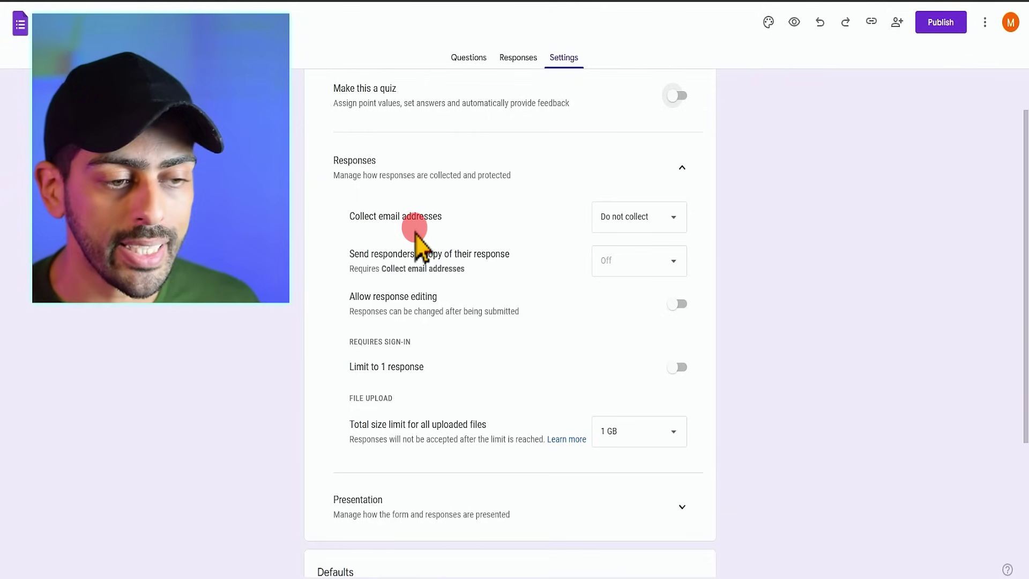
pyautogui.click(622, 215)
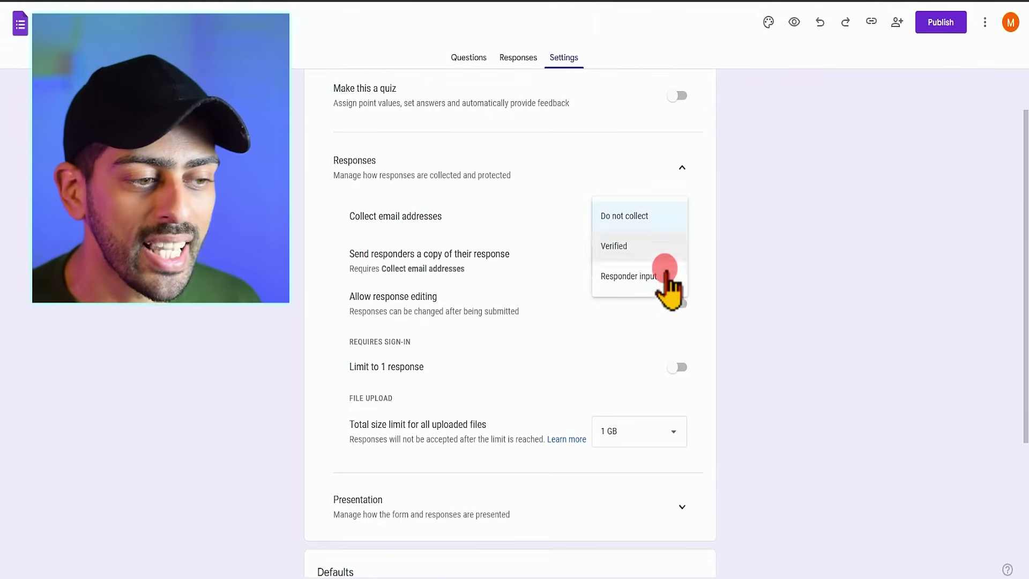
pyautogui.click(700, 214)
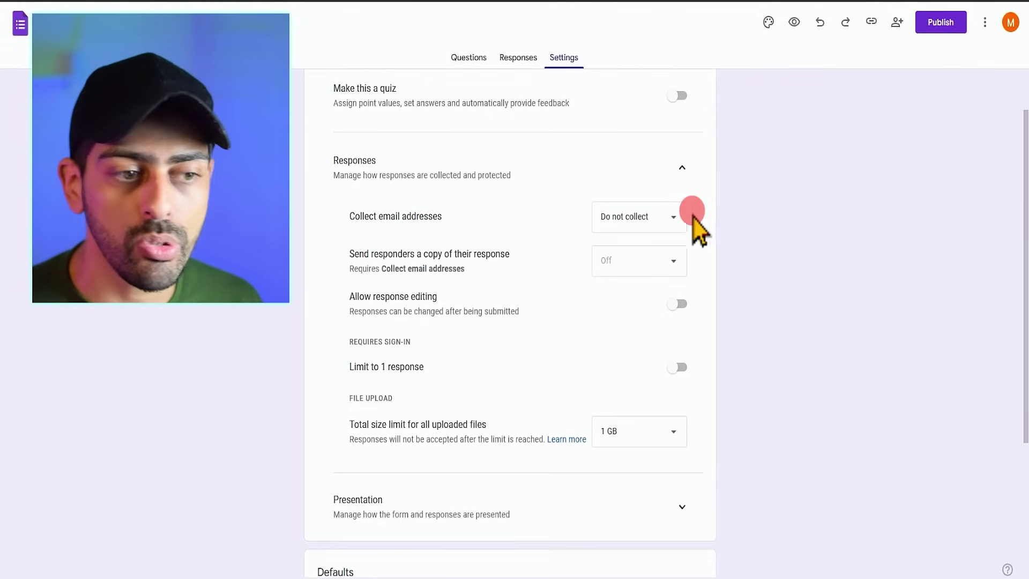
pyautogui.click(685, 215)
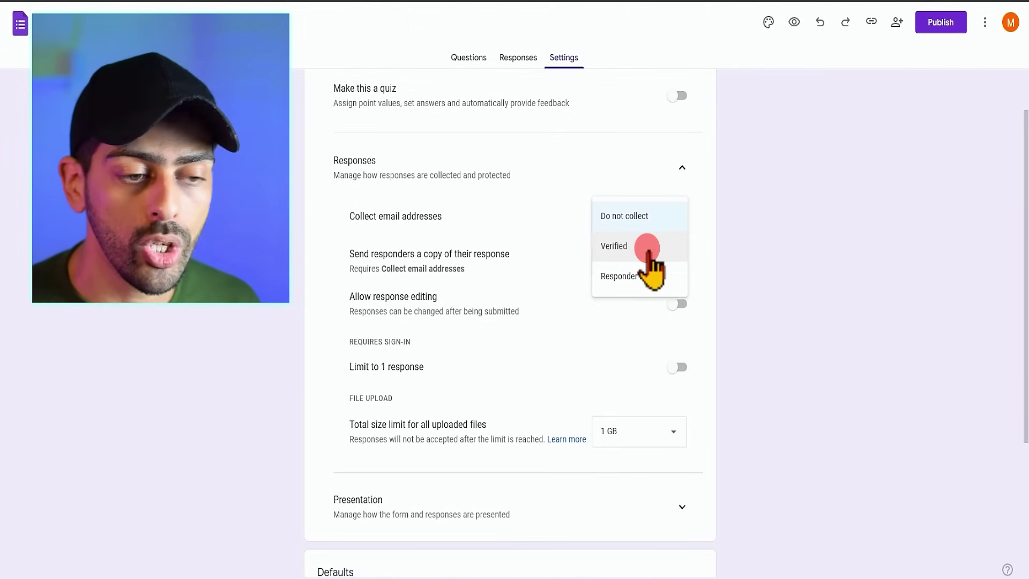
pyautogui.click(703, 230)
# Limit each respondent to 1 response, look over the remaining settings and open the form preview.
pyautogui.scroll(-2, 670, 252)
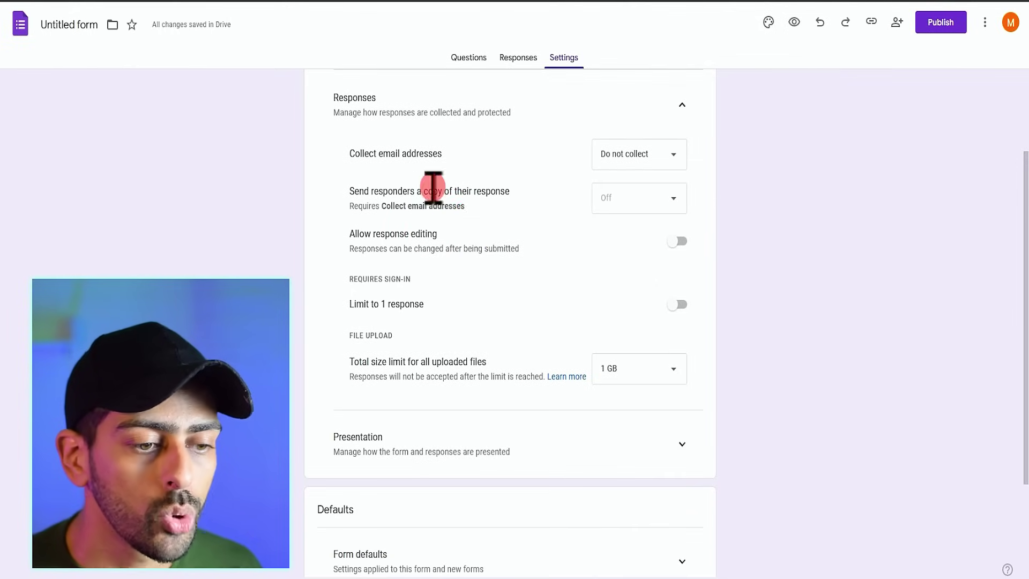
pyautogui.scroll(-2, 432, 192)
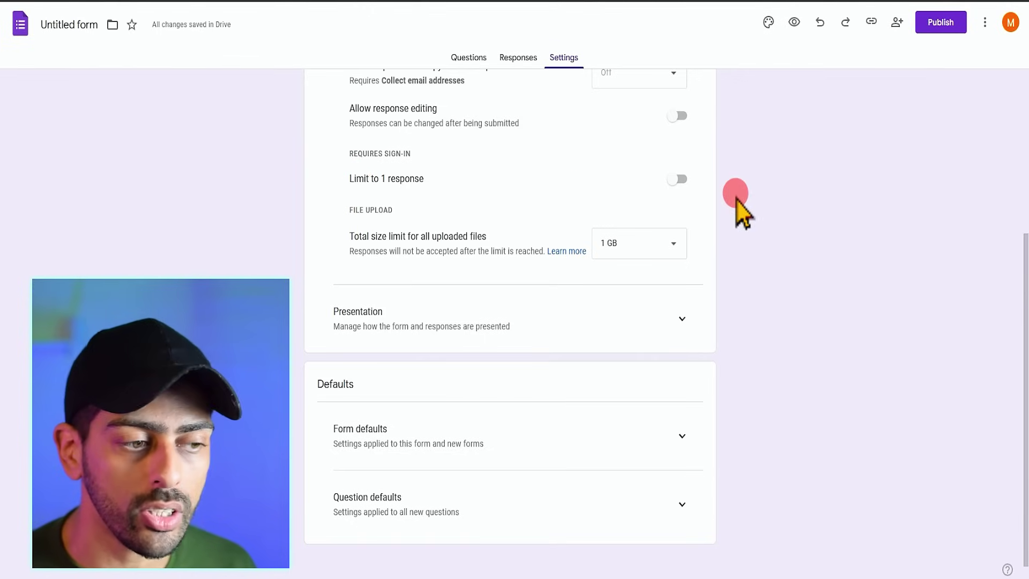
pyautogui.click(681, 180)
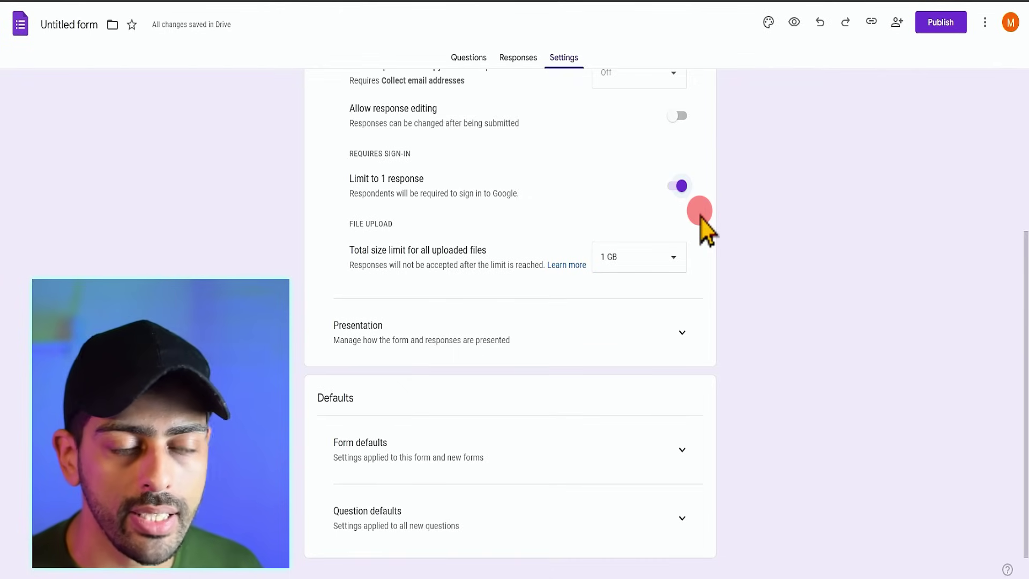
pyautogui.scroll(-1, 713, 257)
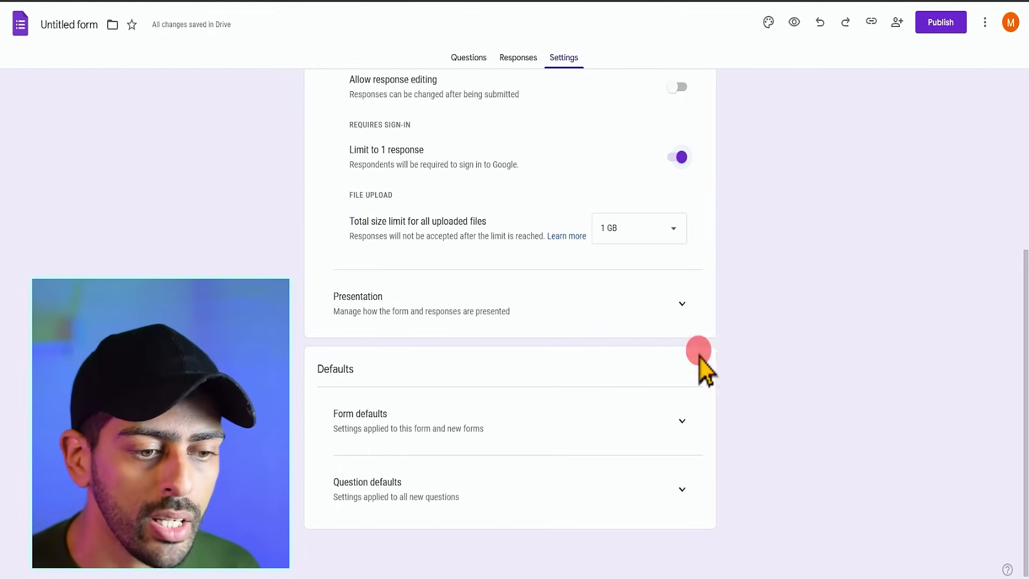
pyautogui.scroll(5, 670, 375)
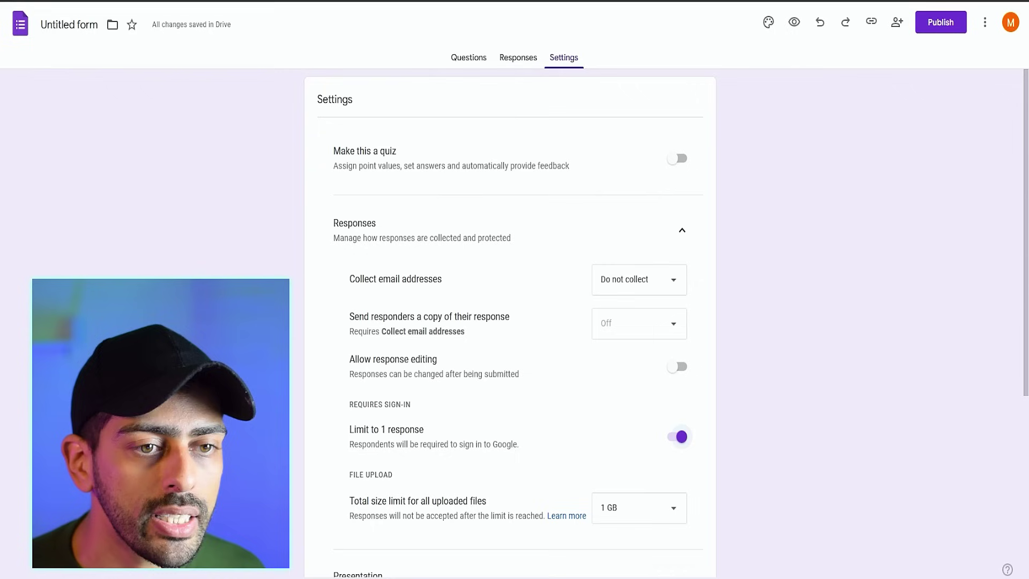
pyautogui.click(794, 22)
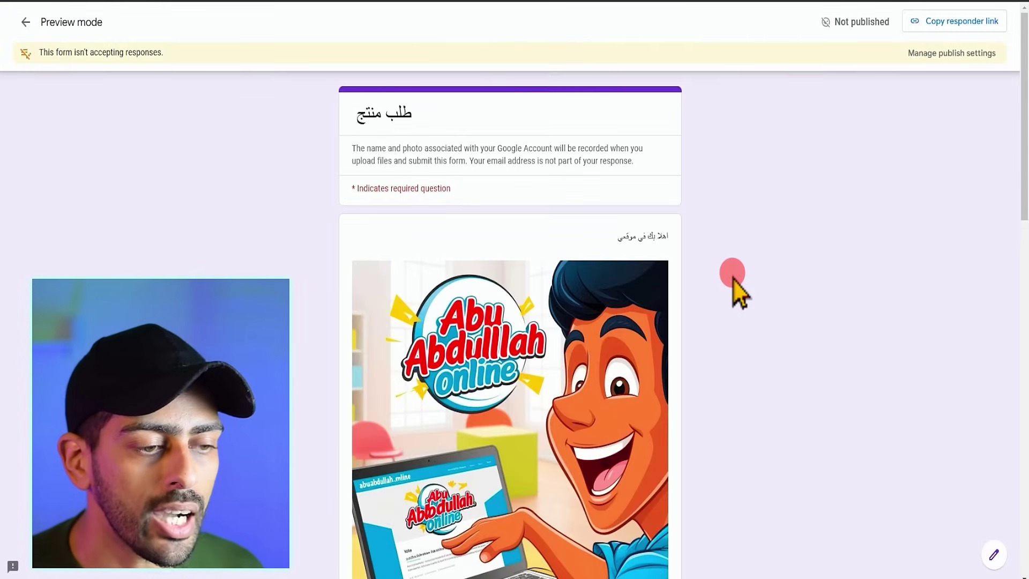
# Look through the form preview, from the title and image down to the name, mobile number and gender questions.
pyautogui.scroll(-1, 735, 278)
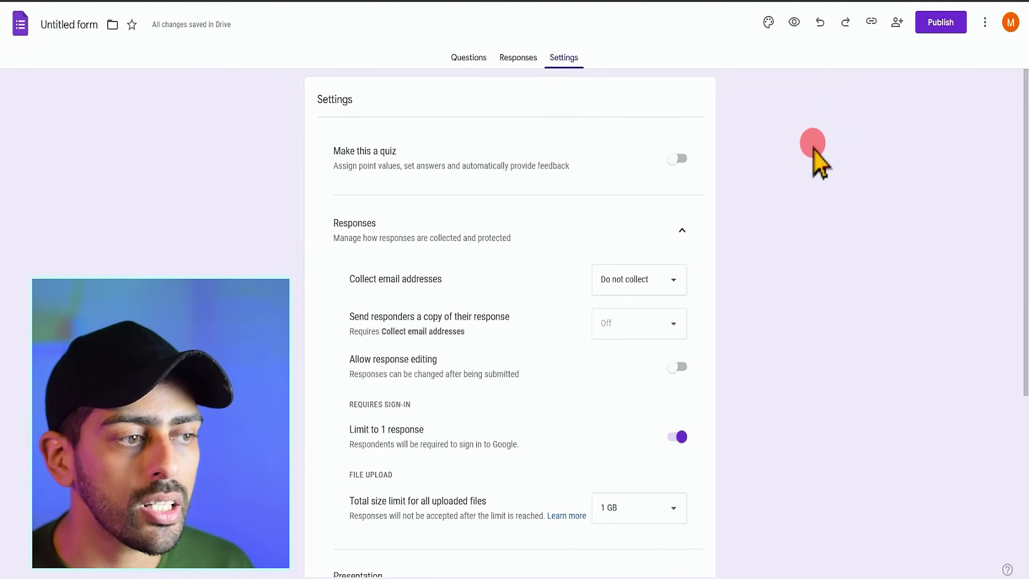
pyautogui.click(795, 21)
pyautogui.scroll(-5, 734, 269)
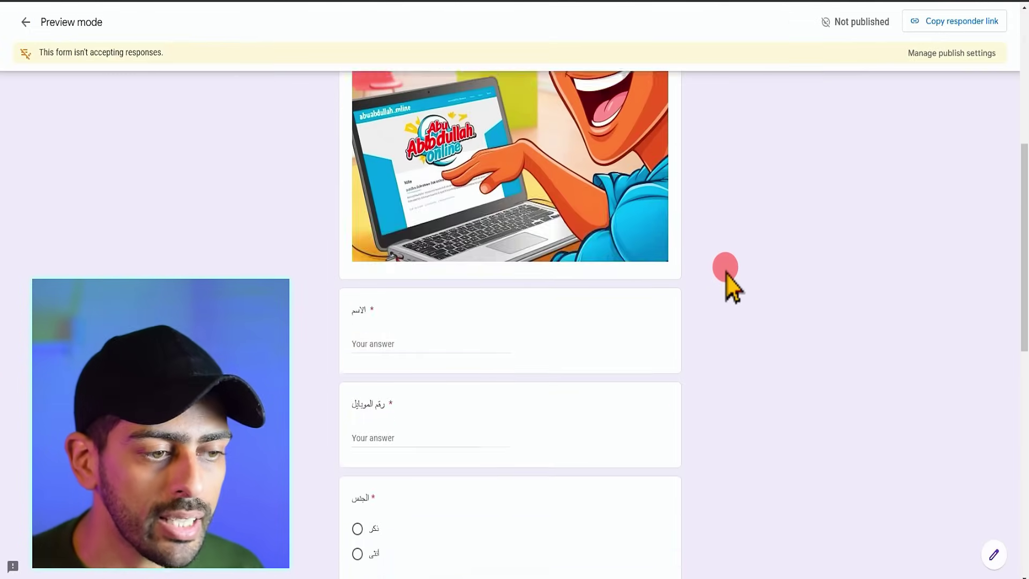
pyautogui.scroll(5, 731, 287)
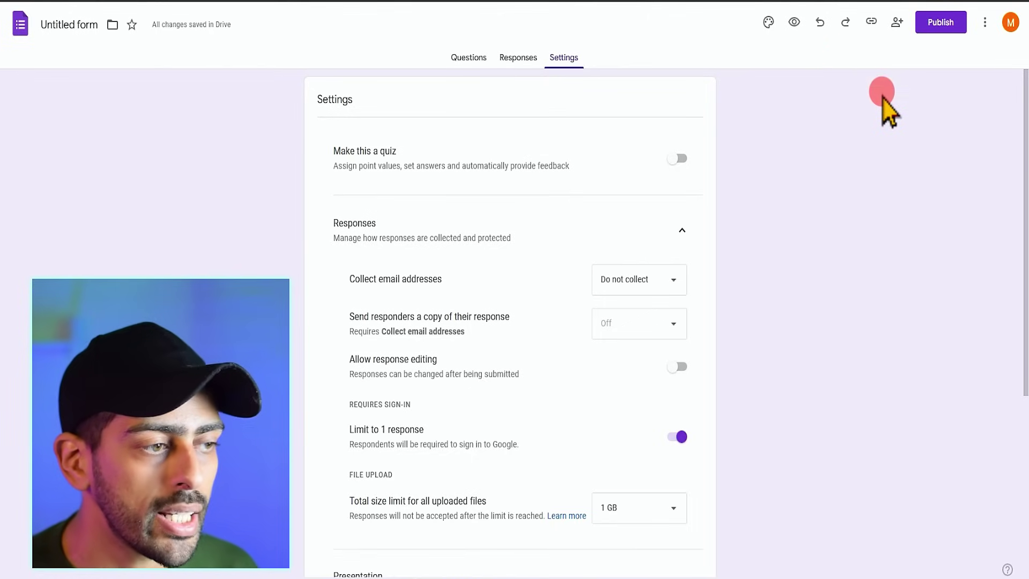
# Publish the form to anyone with the link and dismiss the response management tip.
pyautogui.click(871, 22)
pyautogui.click(866, 123)
pyautogui.click(943, 22)
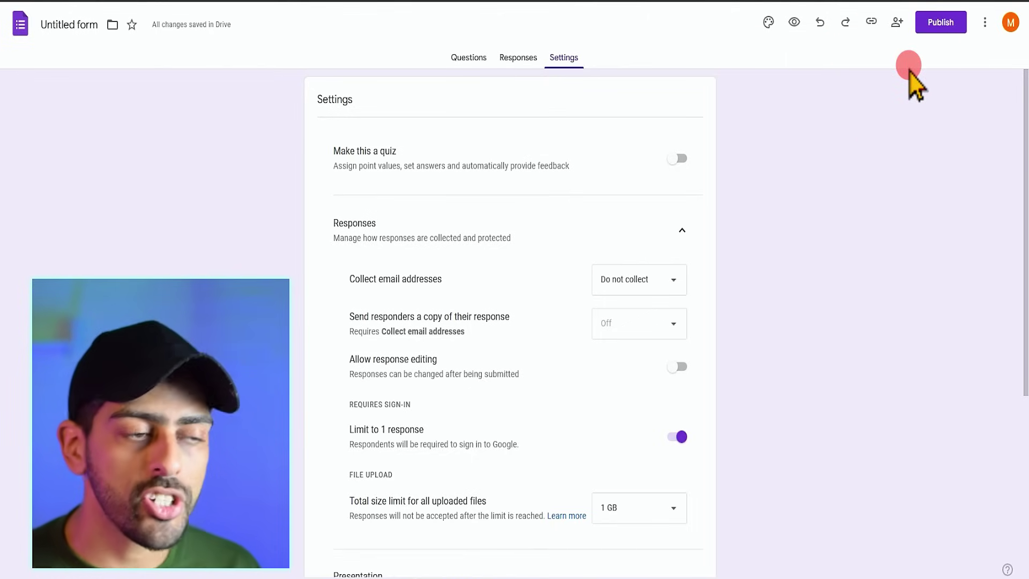
pyautogui.click(943, 24)
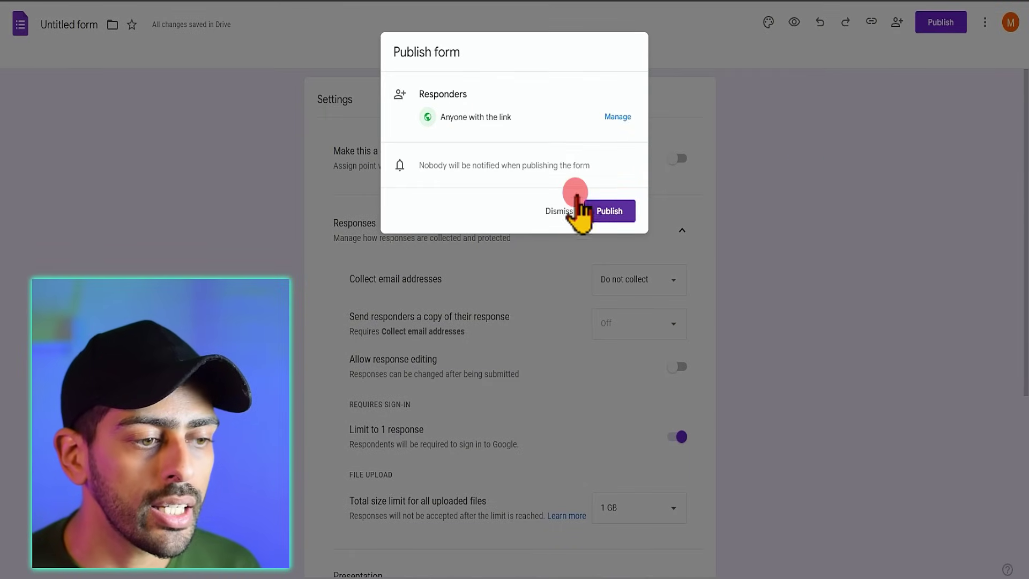
pyautogui.click(609, 212)
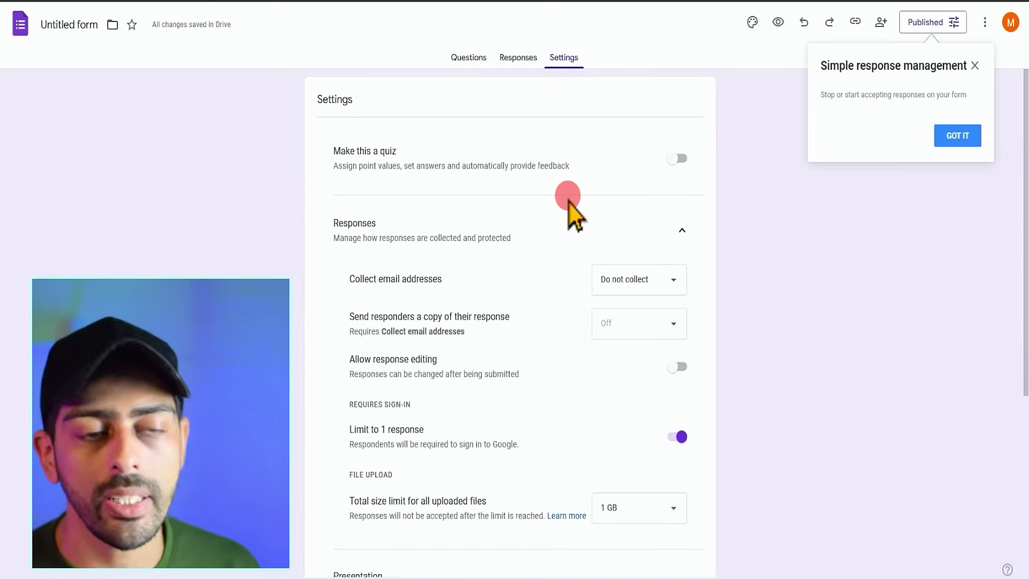
pyautogui.click(960, 138)
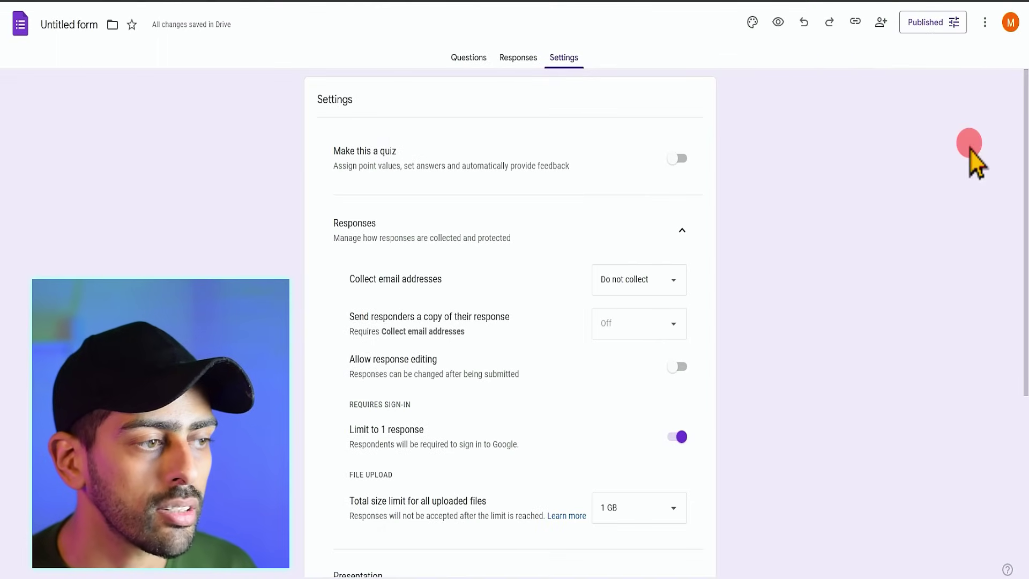
# Copy the published form's responder link as a shortened URL.
pyautogui.click(950, 22)
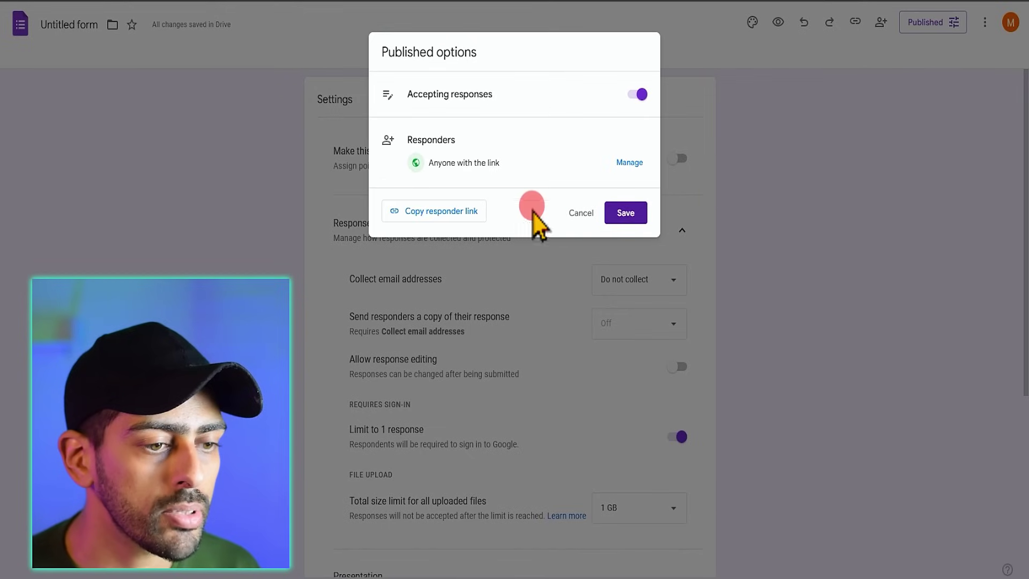
pyautogui.click(434, 212)
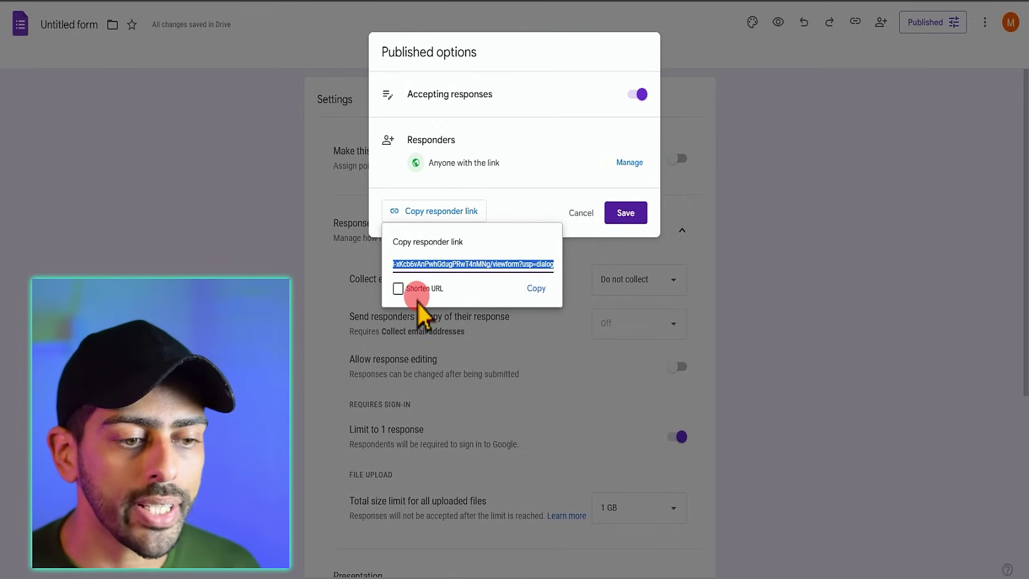
pyautogui.click(398, 290)
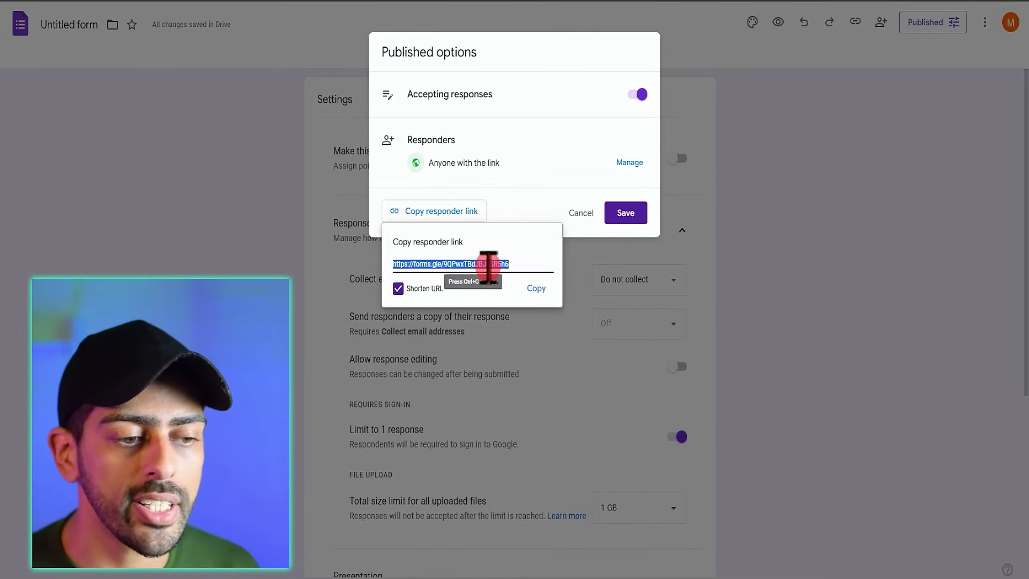
pyautogui.click(541, 288)
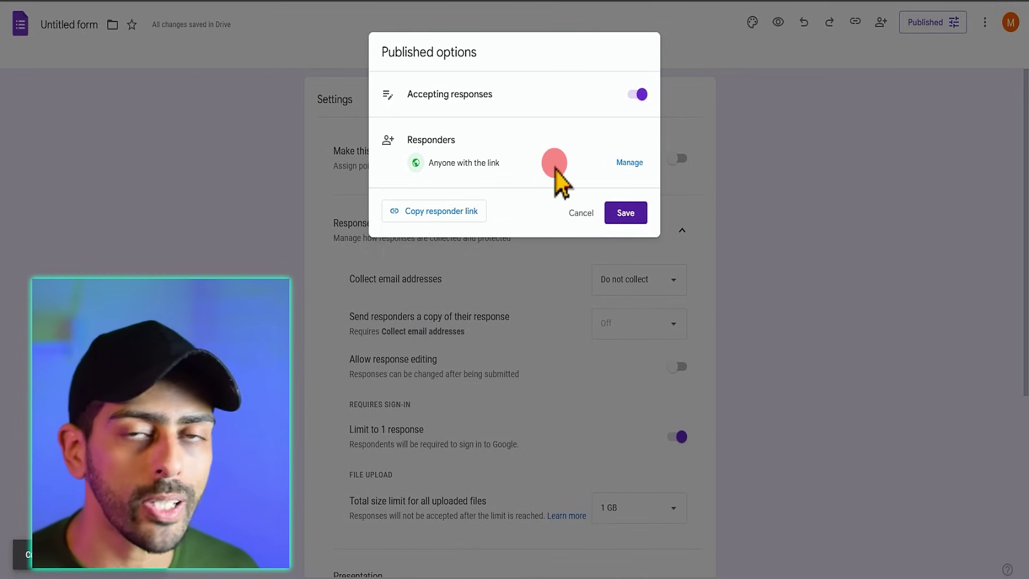